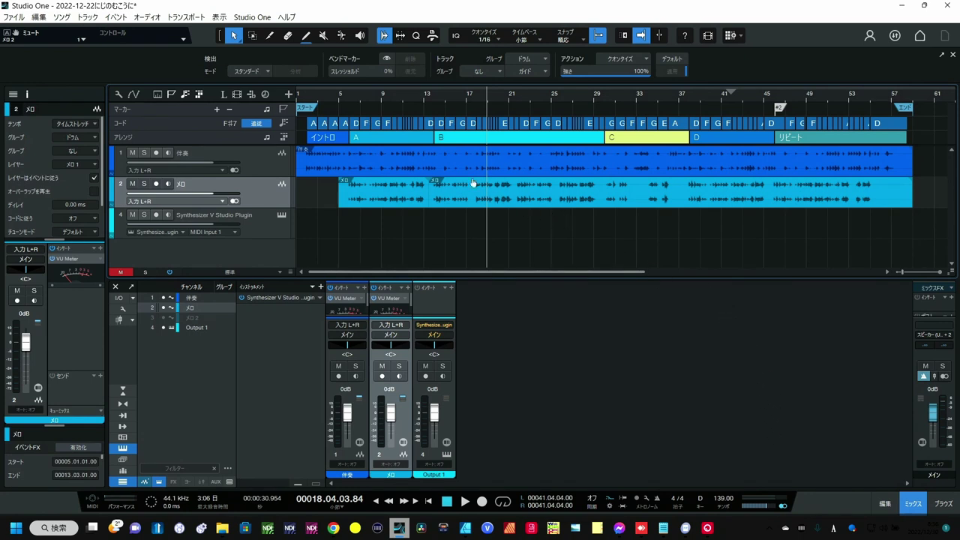
Play the song from the start to just past the end of the first melody event.
left_click(306, 94)
key("space")
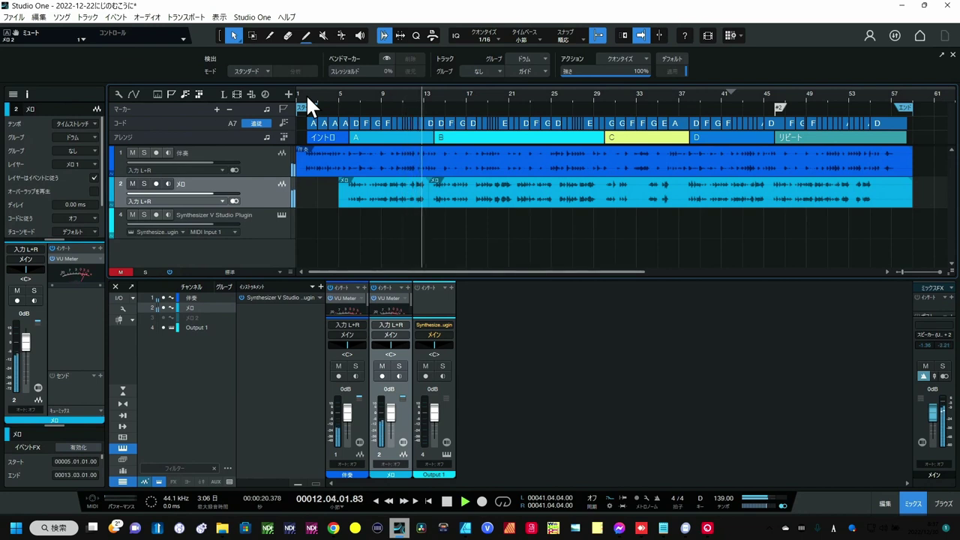
key("space")
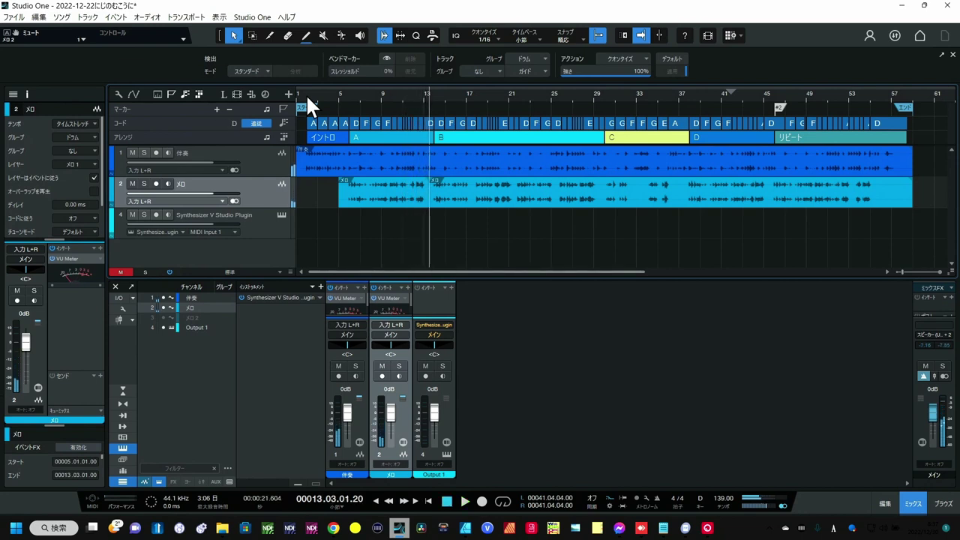
Open the first メロ event in Melodyne and re-detect it with the メロディック algorithm.
left_click(391, 204)
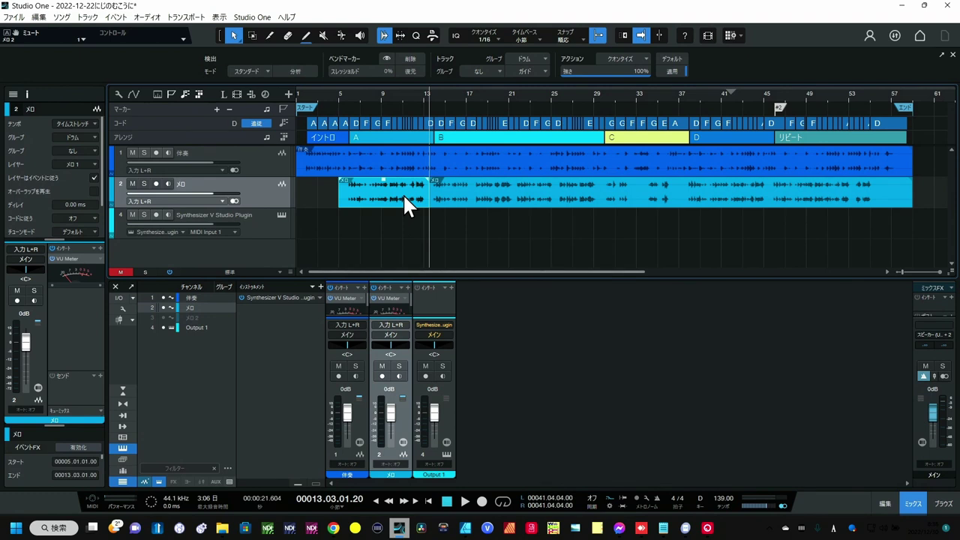
key("ctrl+m")
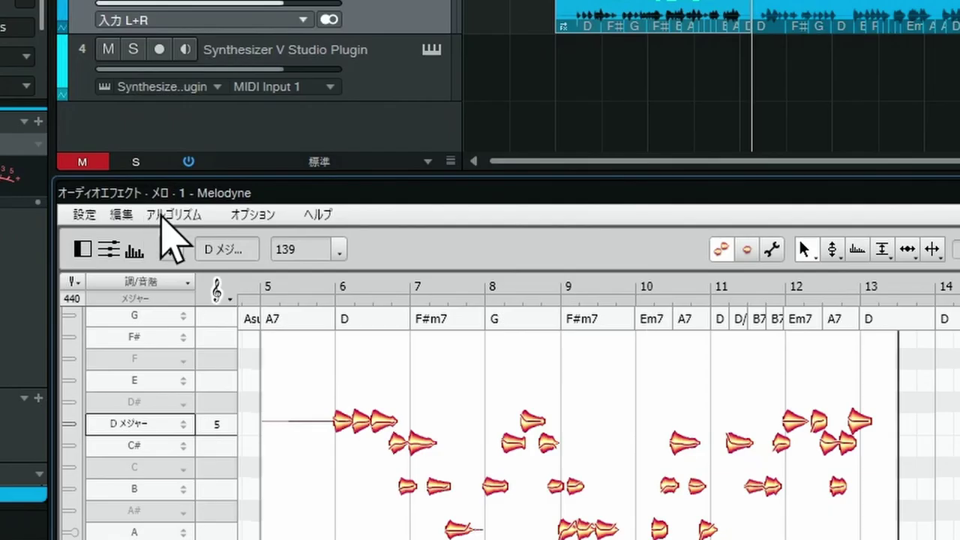
left_click(163, 292)
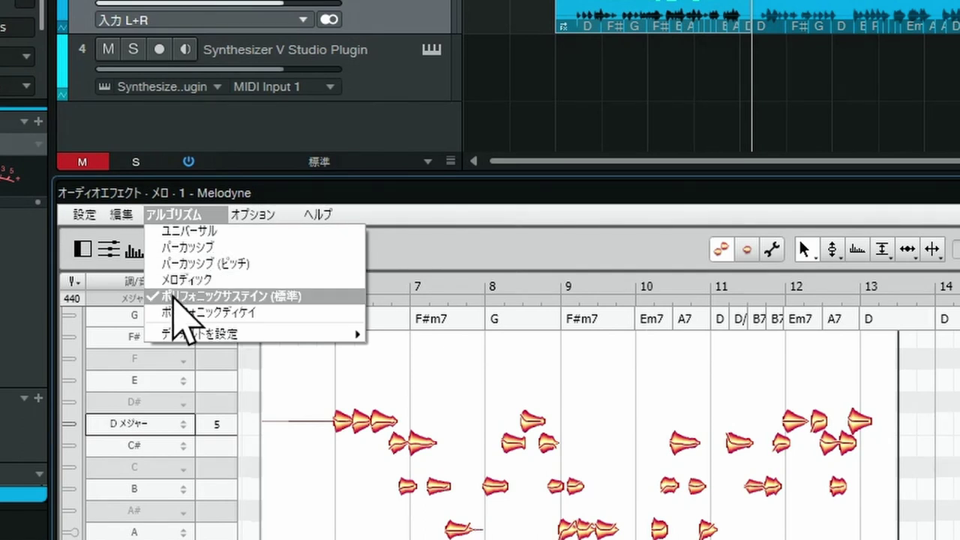
left_click(180, 284)
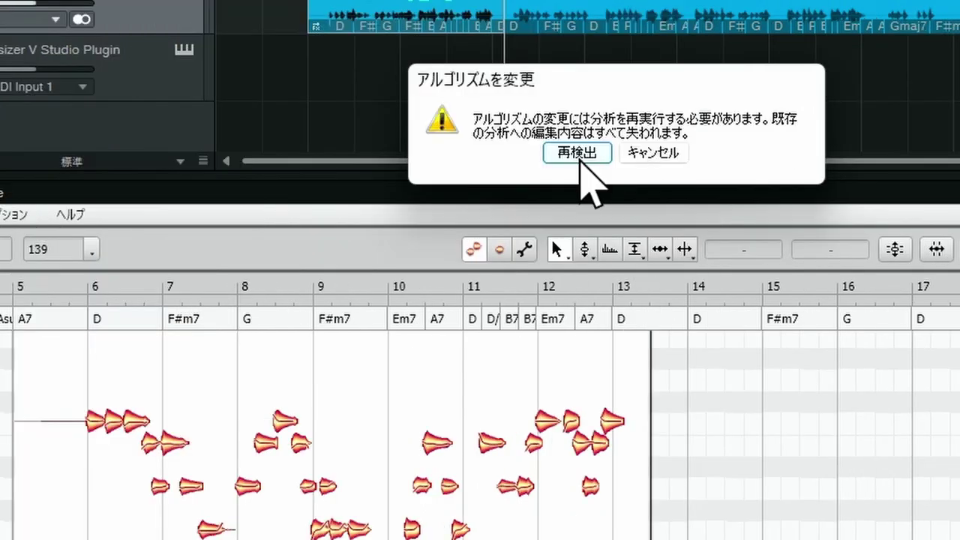
left_click(577, 153)
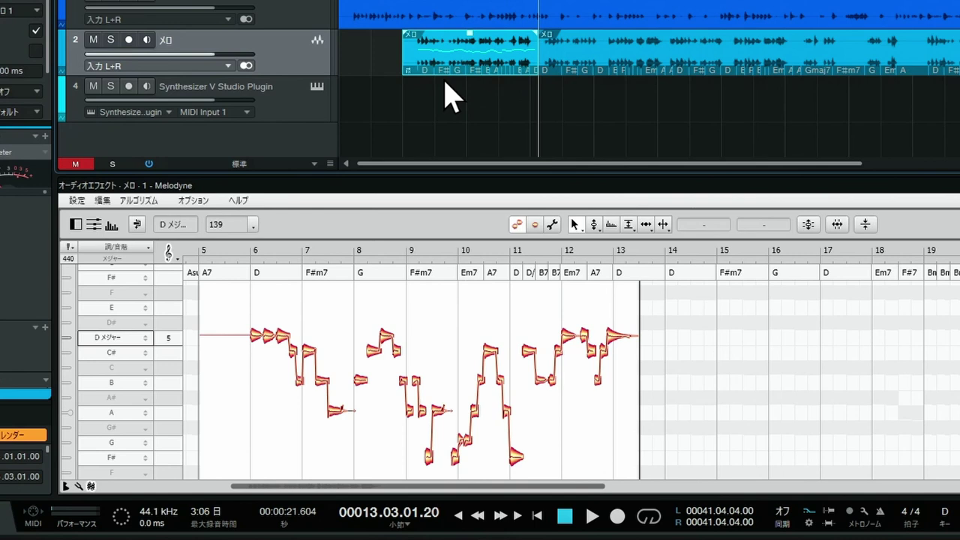
Copy the first メロ event onto the Synthesizer V Studio Plugin track as notes and open them in the note editor.
left_click(461, 54)
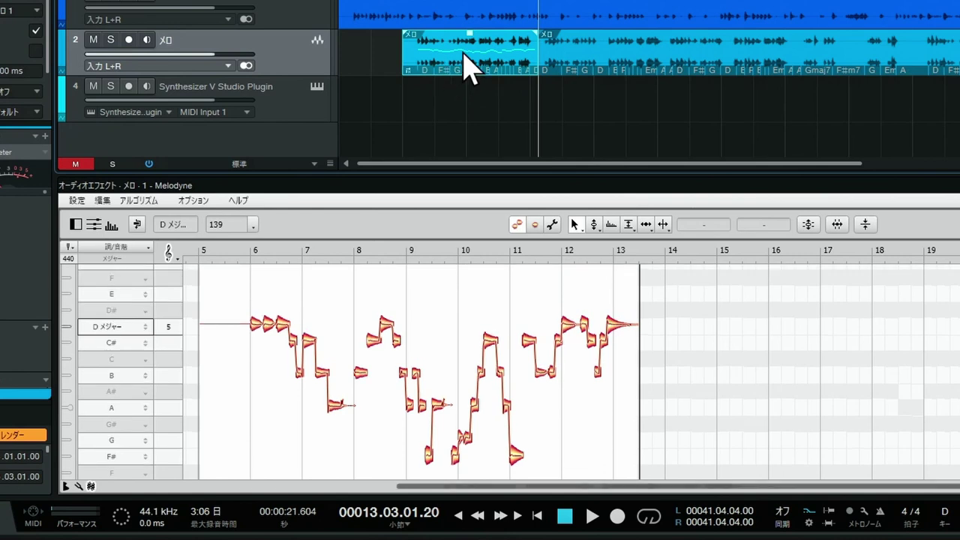
left_click_drag(469, 69, 469, 98)
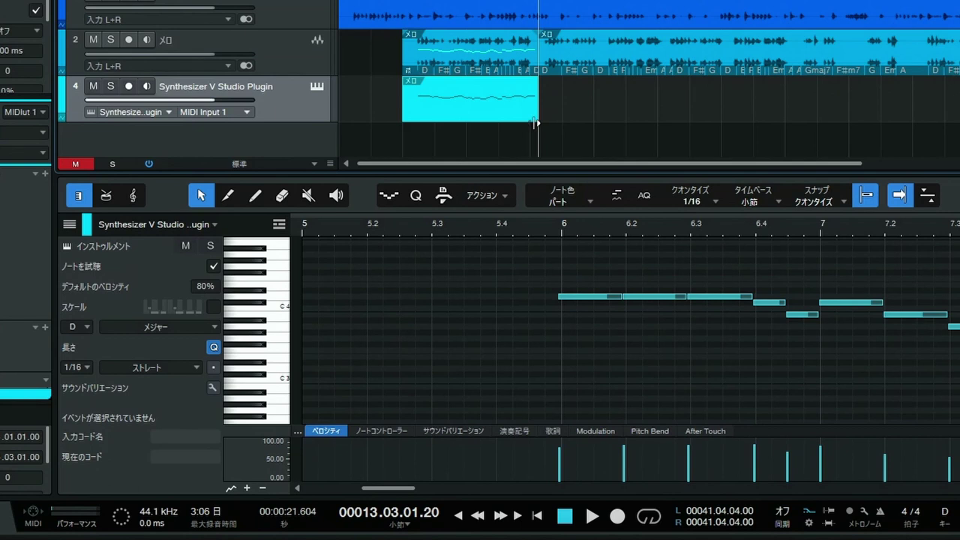
double_click(483, 97)
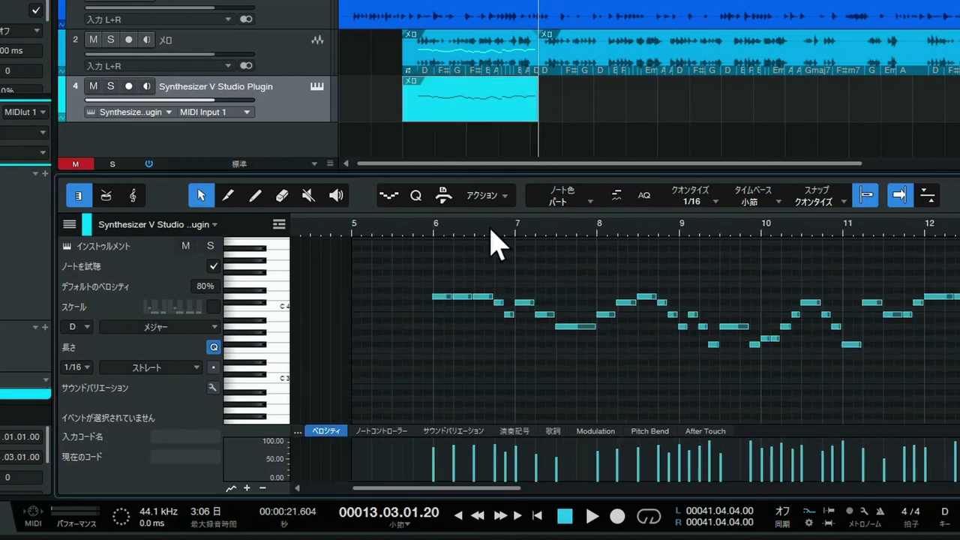
Synchronize the note editor with the arrangement view and frame the melody from bar 5 onward.
left_click(930, 196)
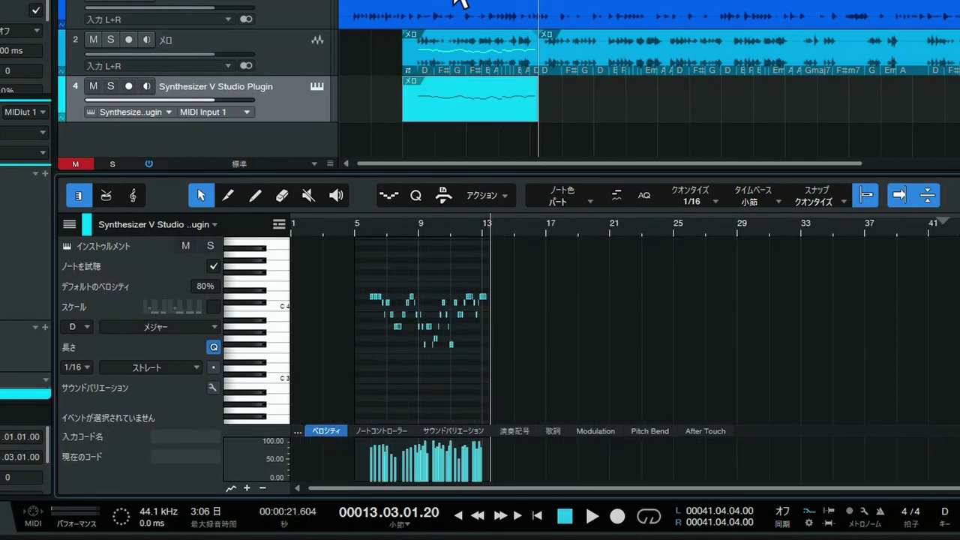
key("f")
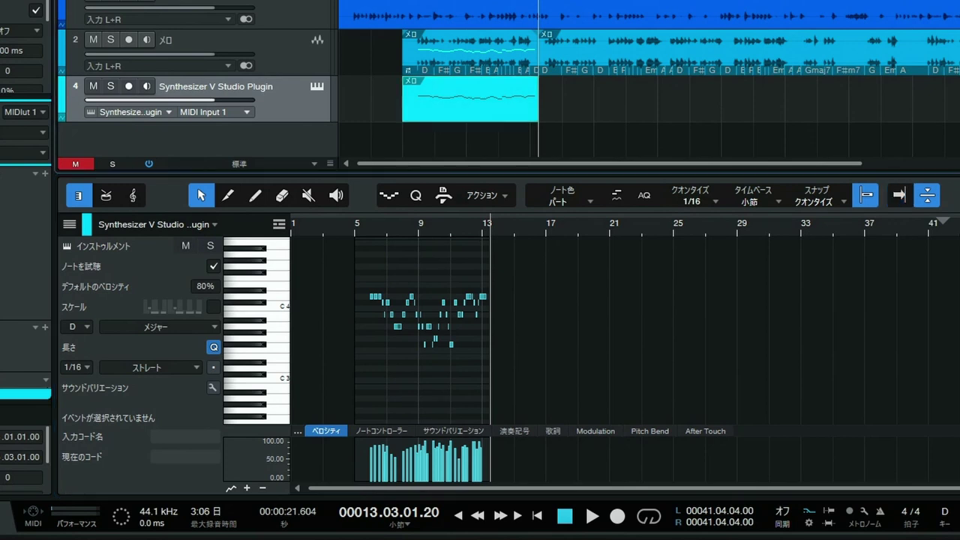
scroll(380, 15, "up", 8)
scroll(384, 15, "up", 2)
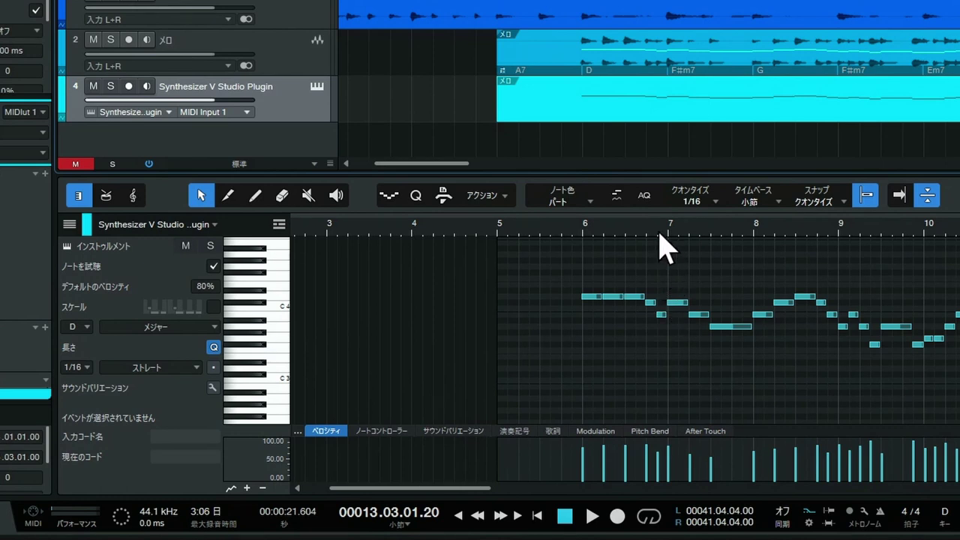
left_click_drag(660, 233, 607, 380)
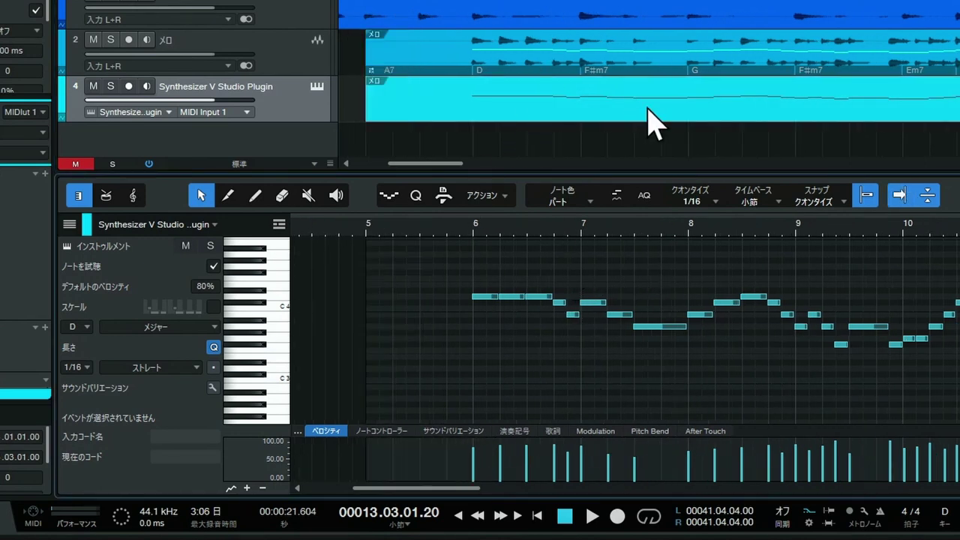
Apply the Length action with レガート + オーバーラップ修正 and overlap 0.00.00 to the notes in bars 6 and 7.
left_click(679, 326)
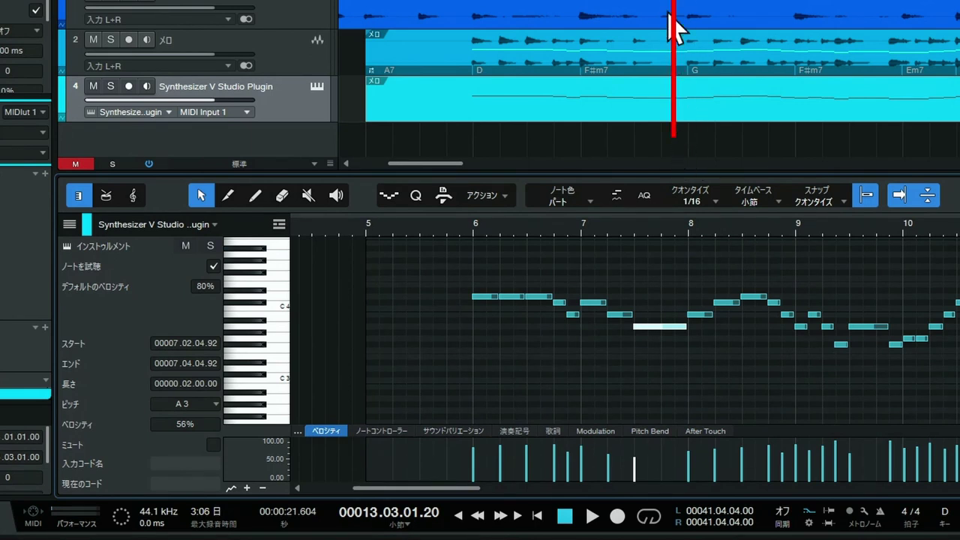
left_click_drag(669, 365, 488, 283)
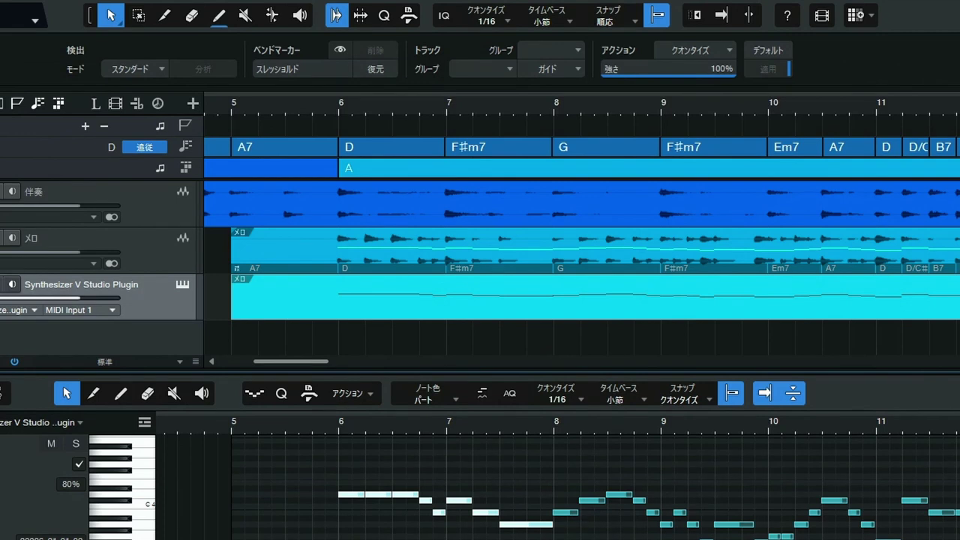
left_click(371, 391)
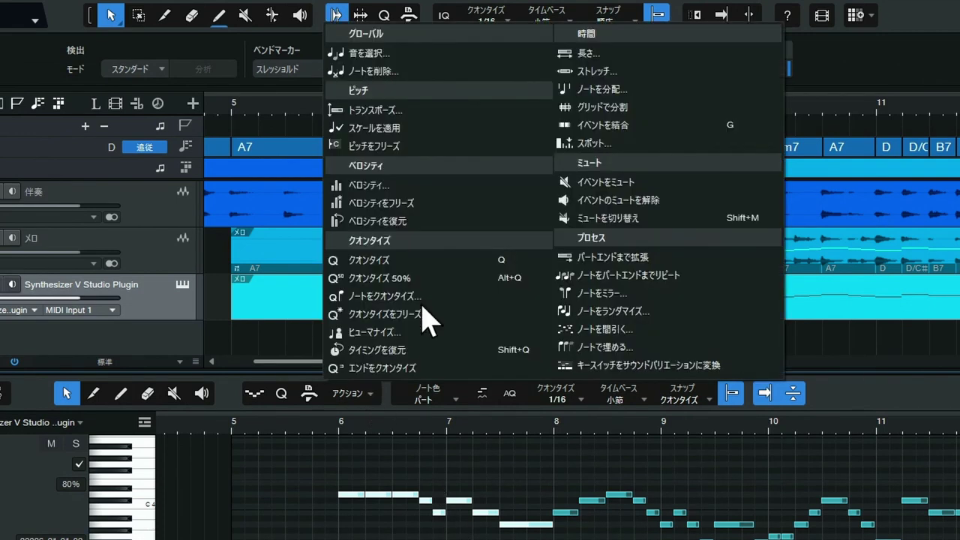
left_click(594, 57)
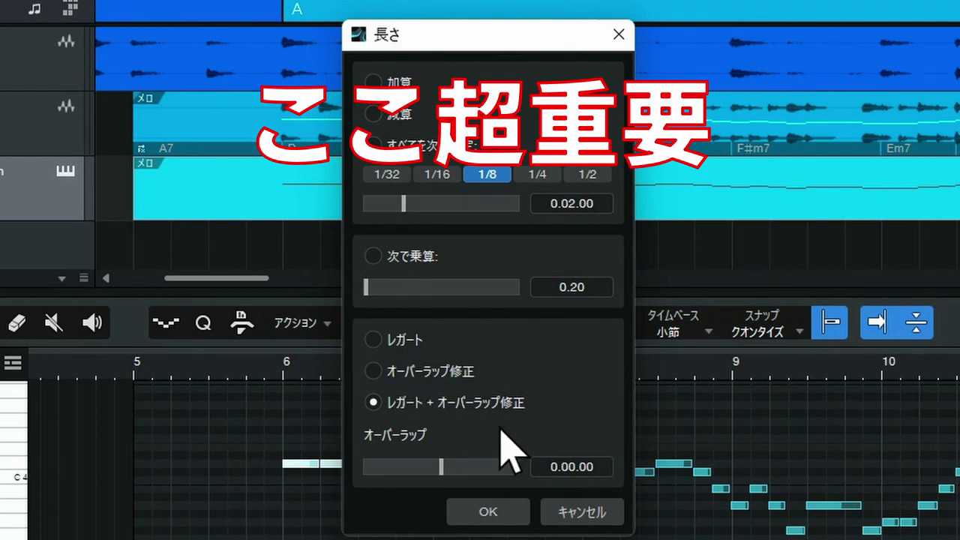
left_click(488, 512)
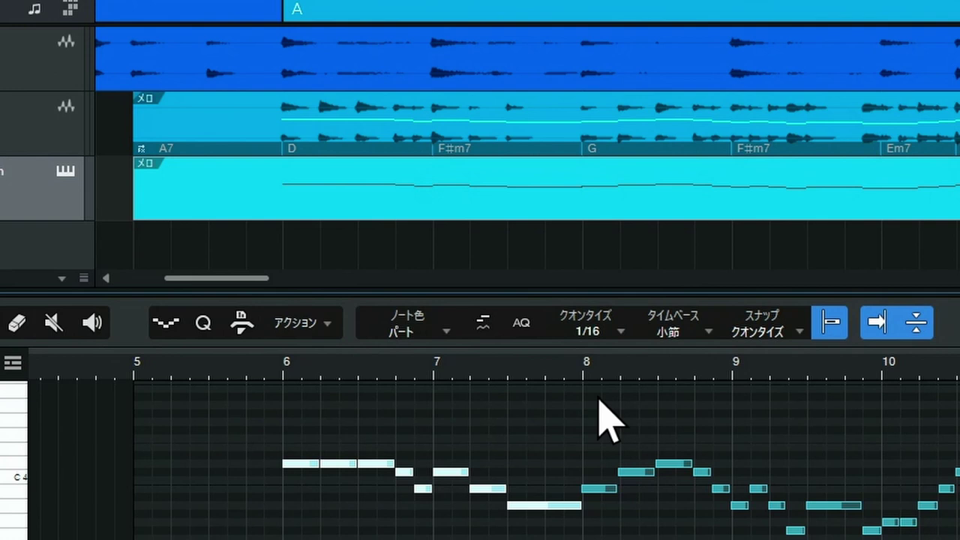
Shorten the long last note of the bar 8 to 9 phrase, leaving a rest before the next phrase.
left_click_drag(601, 392, 816, 539)
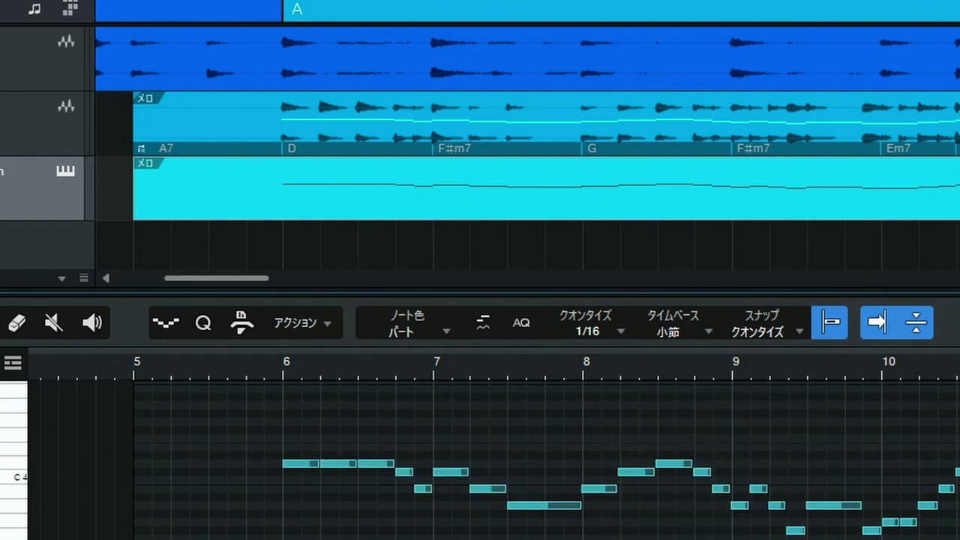
left_click(837, 507)
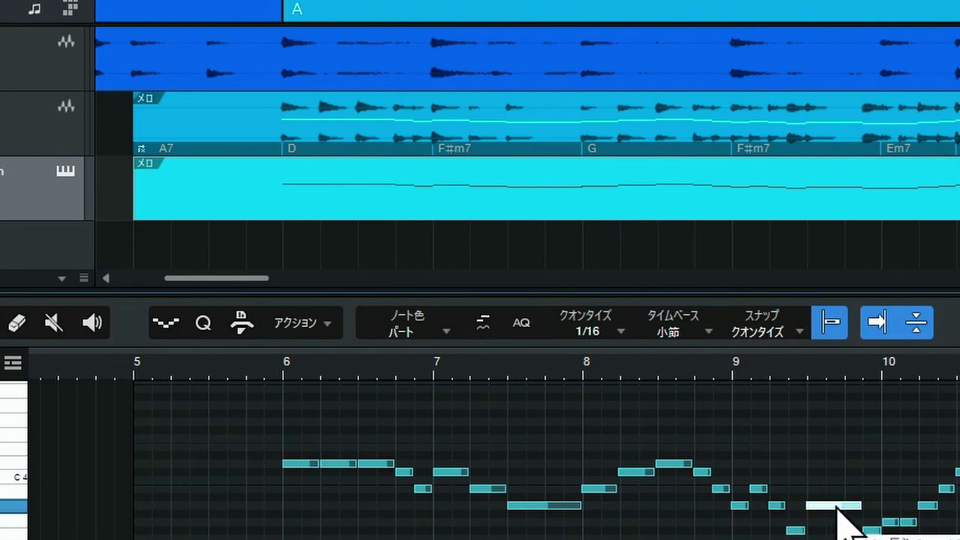
left_click_drag(863, 508, 847, 510)
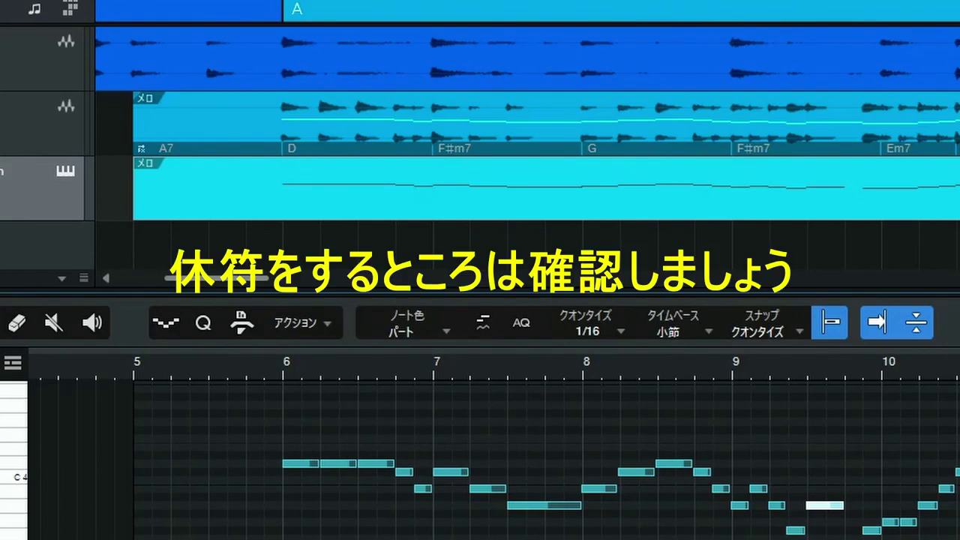
Quantize the notes in bars 8 and 9 to 1/16 and apply レガート + オーバーラップ修正 with overlap 0.00.00.
left_click(596, 409)
left_click_drag(592, 398, 845, 536)
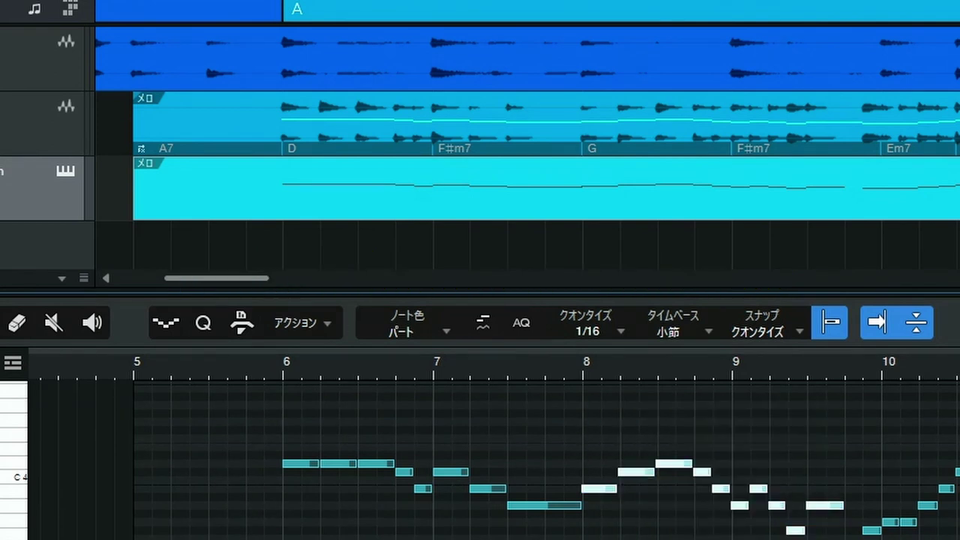
key("q")
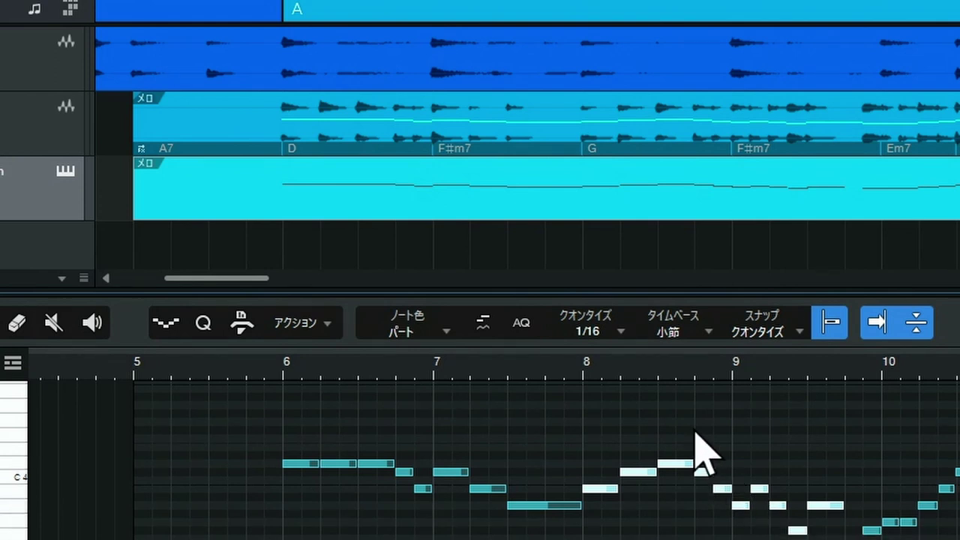
left_click(325, 333)
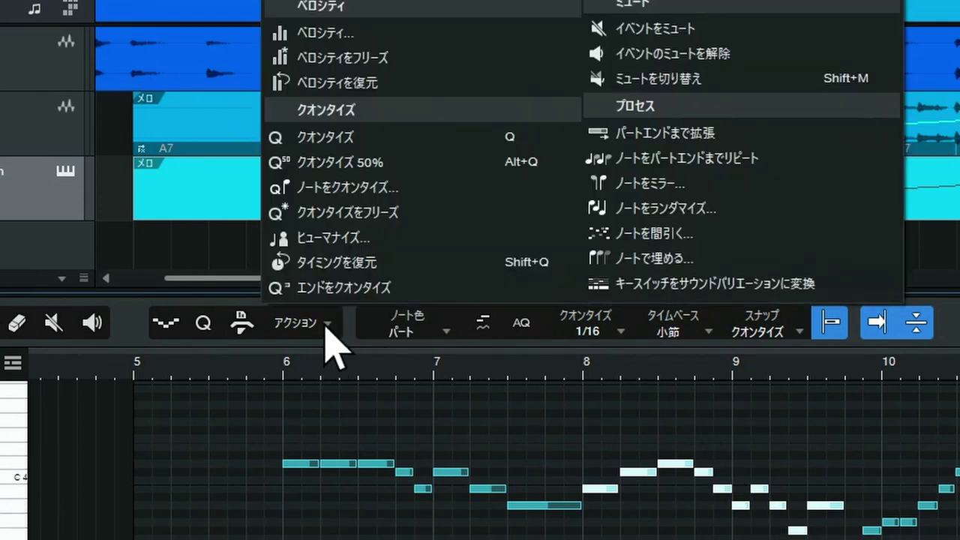
left_click(634, 1)
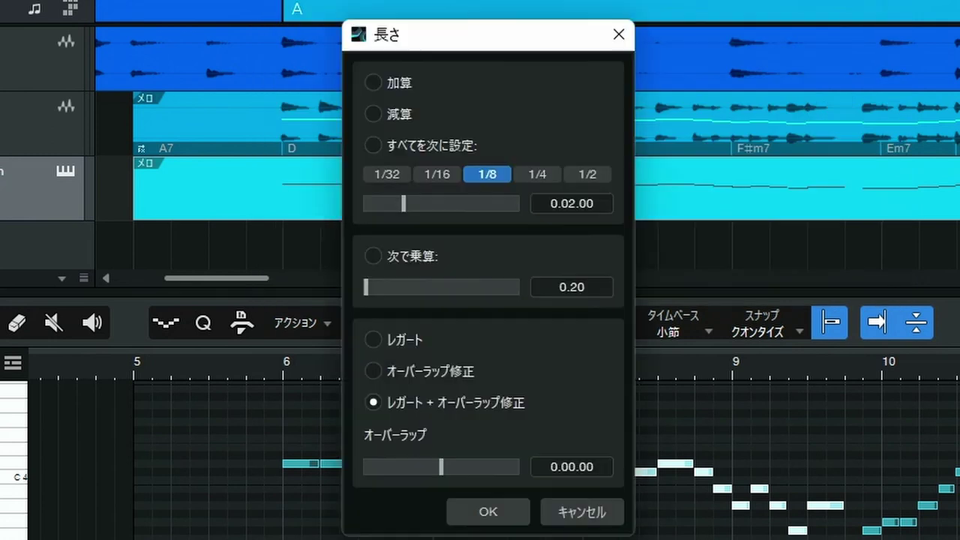
left_click(488, 513)
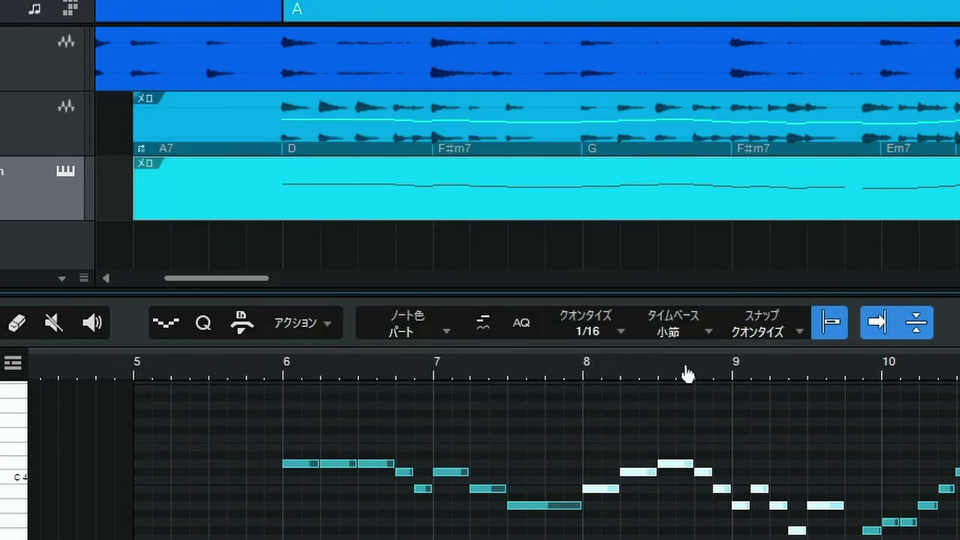
Quantize the notes from just before bar 10 through the long note starting bar 12, and apply legato with overlap correction.
left_click_drag(685, 369, 390, 390)
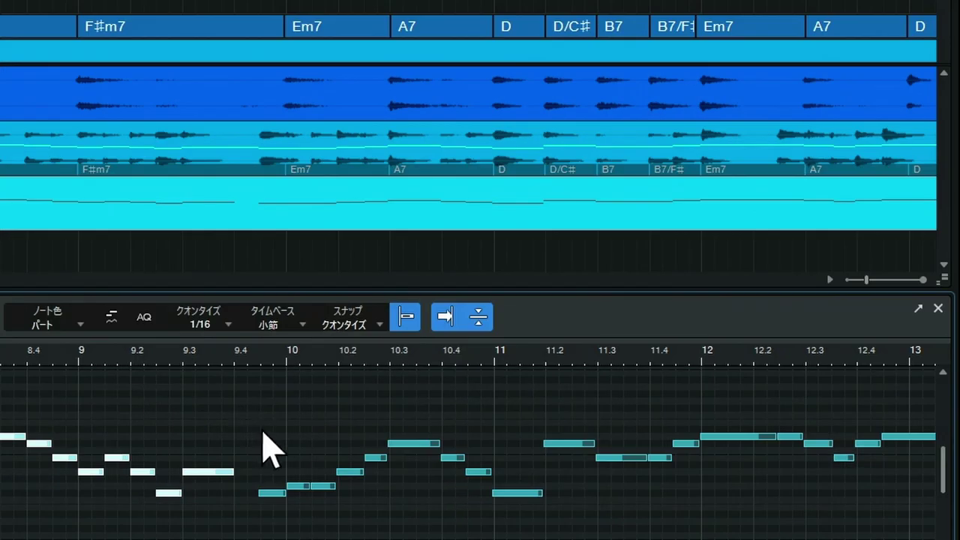
left_click_drag(671, 443, 736, 539)
left_click_drag(328, 518, 519, 538)
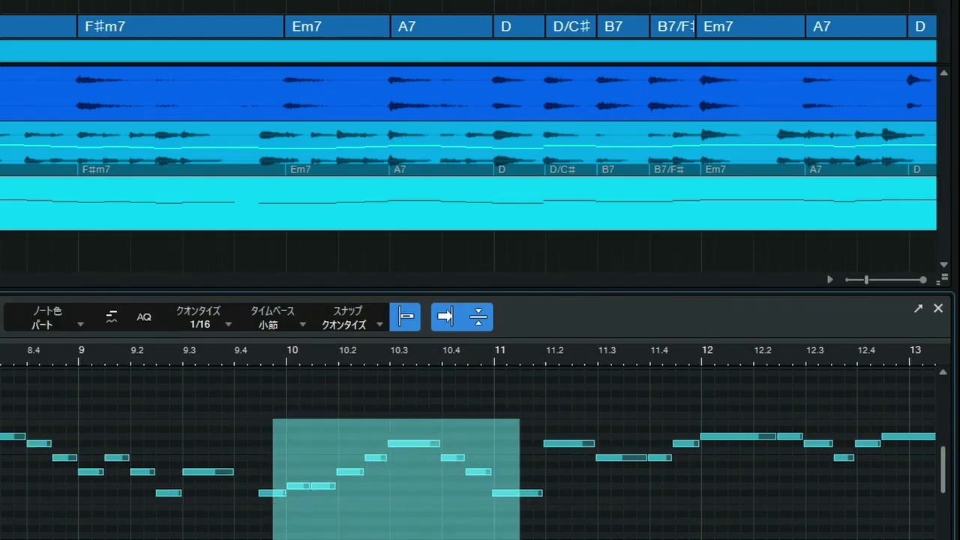
left_click_drag(520, 539, 730, 539)
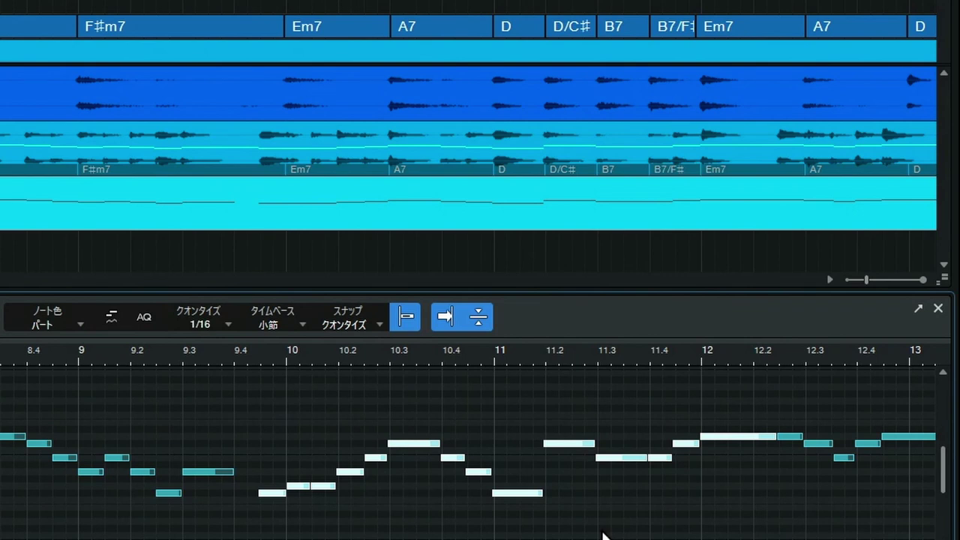
key("alt+Right")
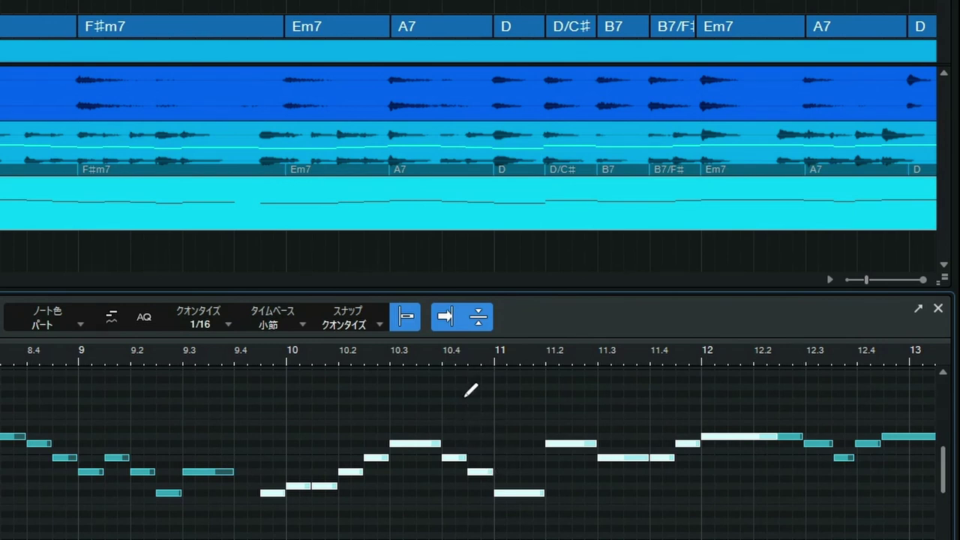
left_click_drag(455, 365, 454, 400)
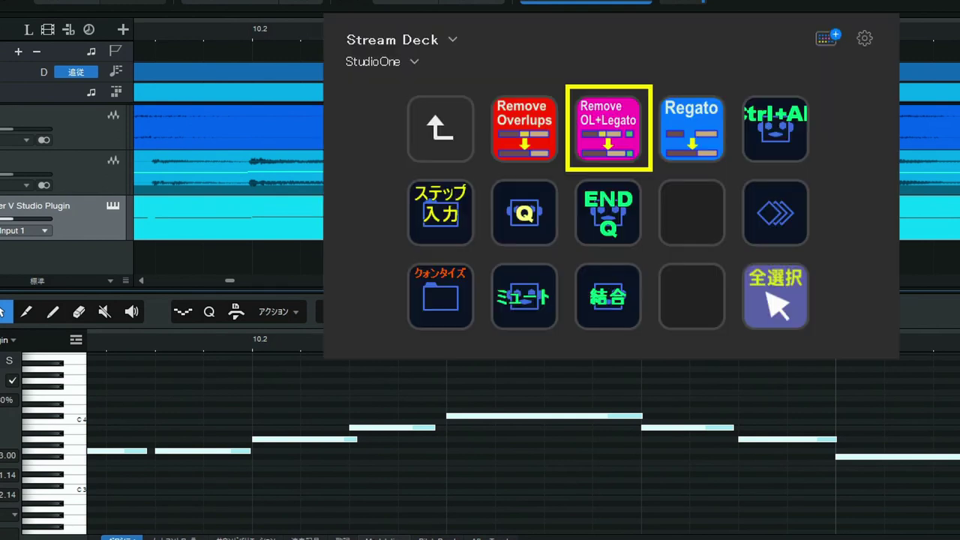
key("shift+l")
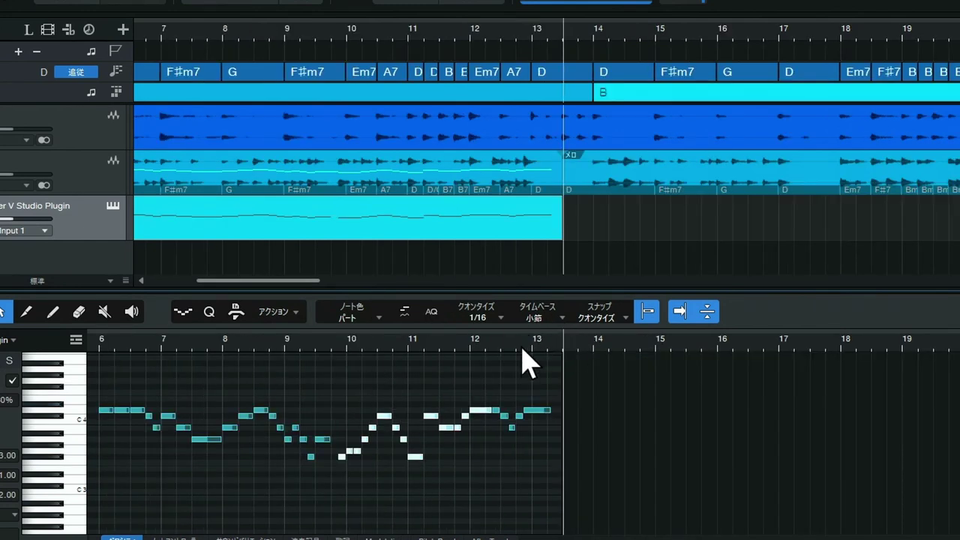
Quantize the remaining notes, from the second half of bar 12 through bar 13, to 1/16.
scroll(523, 353, "up", 5)
left_click_drag(431, 379, 575, 453)
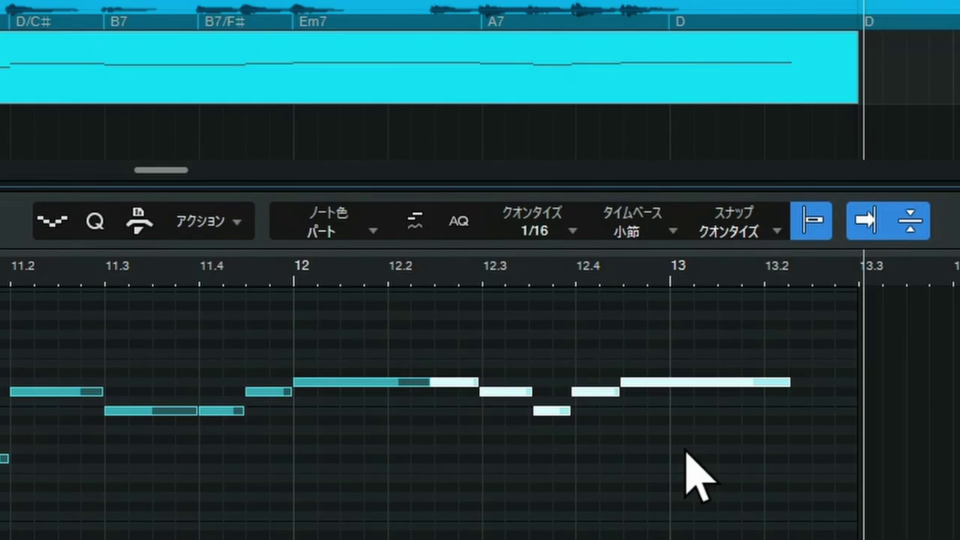
key("q")
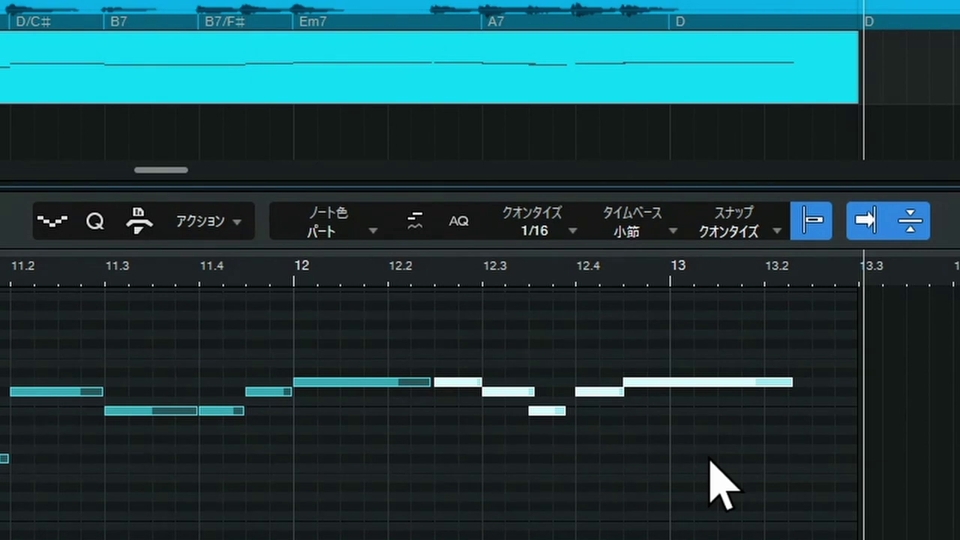
Apply legato with overlap correction to the selected notes from the second half of bar 12 through bar 13.
key("ctrl+l")
key("w")
key("w")
key("w")
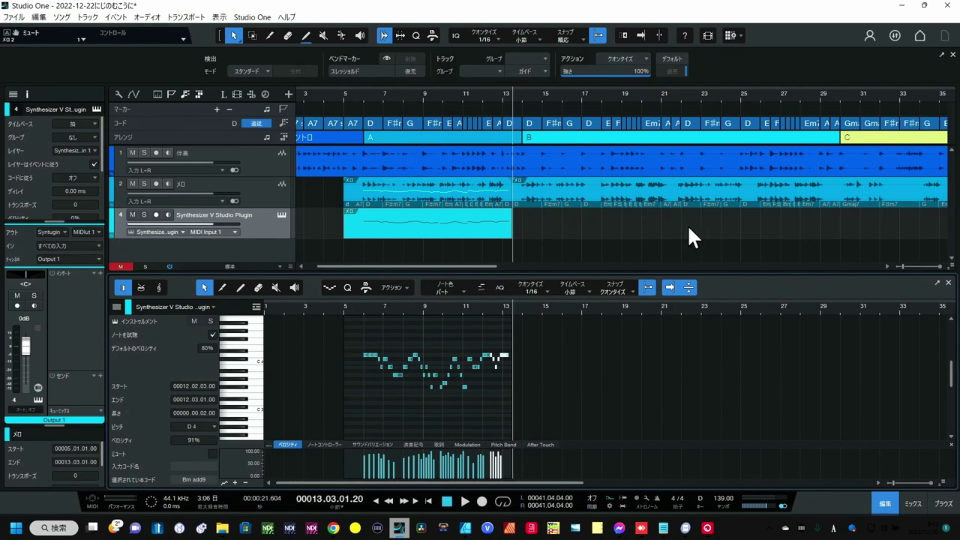
Extend the start of the メロ part on the Synthesizer V track back to bar 1.
left_click(420, 235)
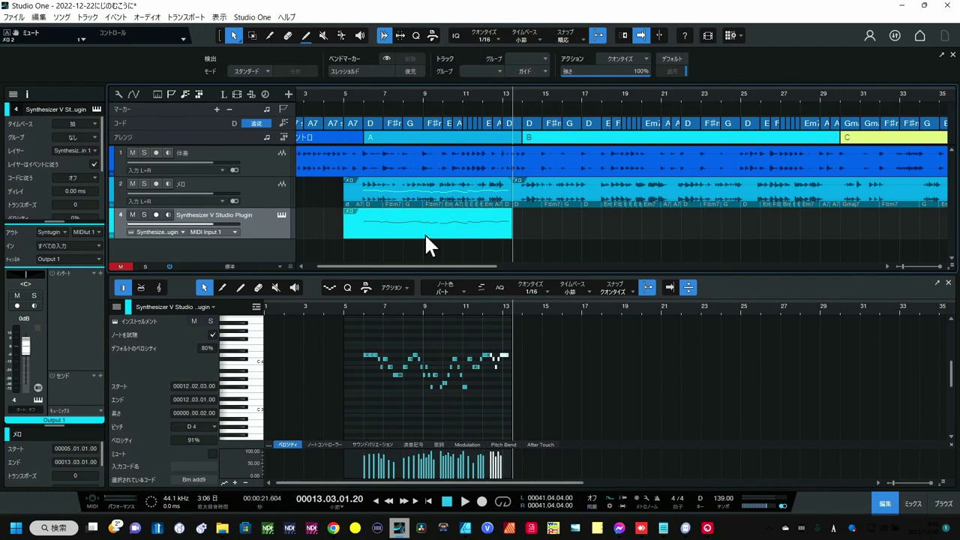
scroll(398, 99, "down", 3)
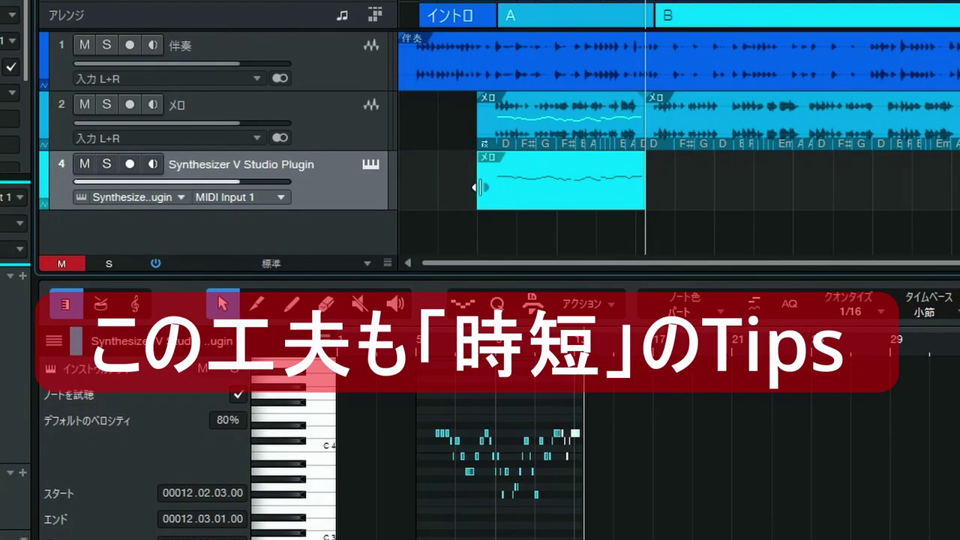
left_click_drag(478, 187, 394, 188)
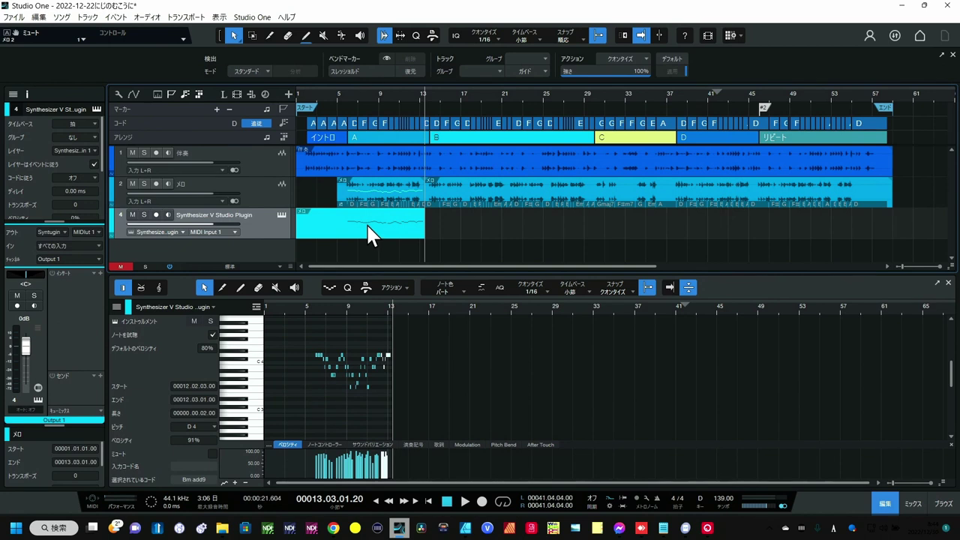
right_click(368, 228)
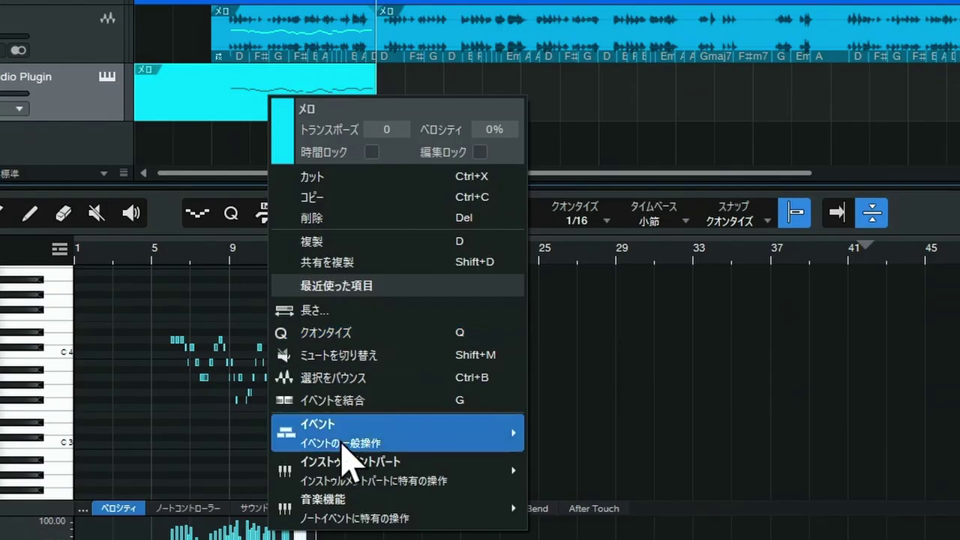
mouse_move(410, 412)
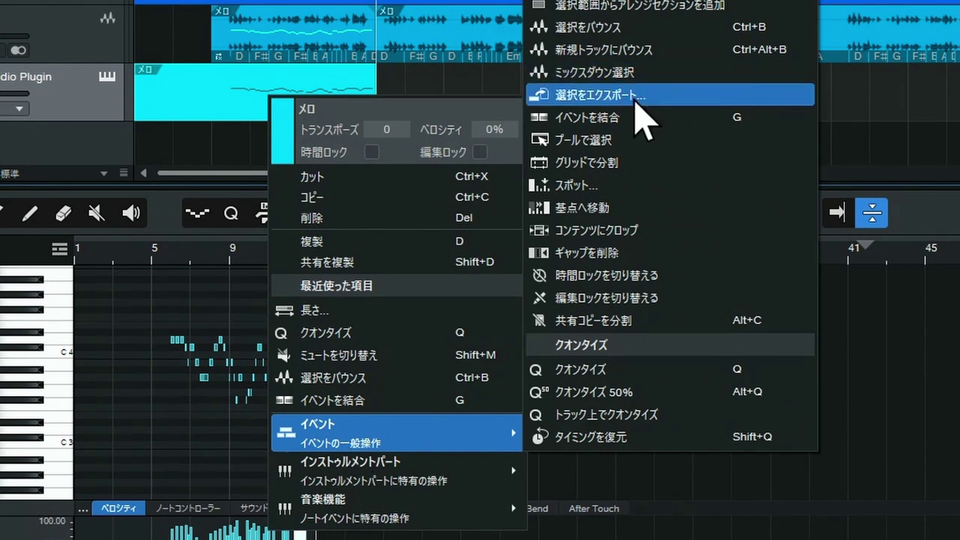
left_click(637, 104)
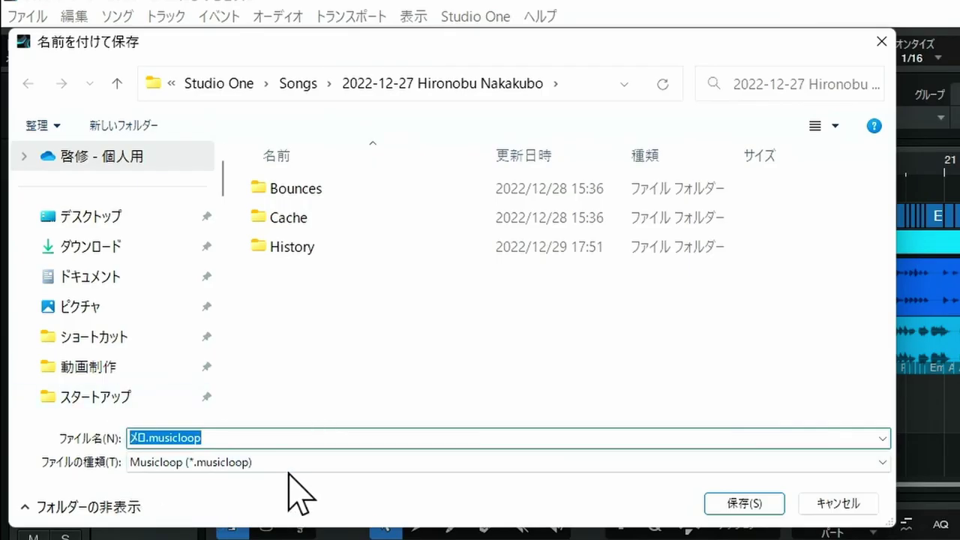
left_click(290, 463)
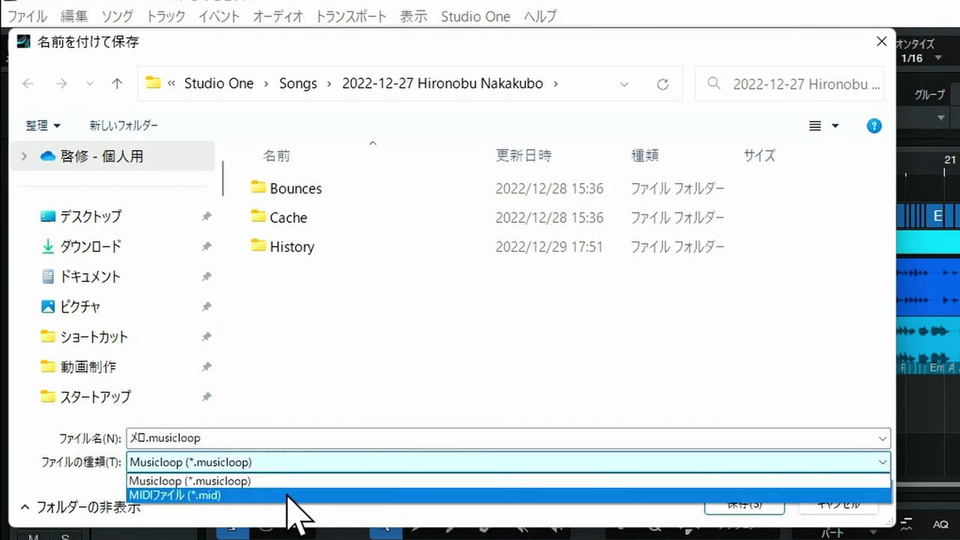
left_click(288, 495)
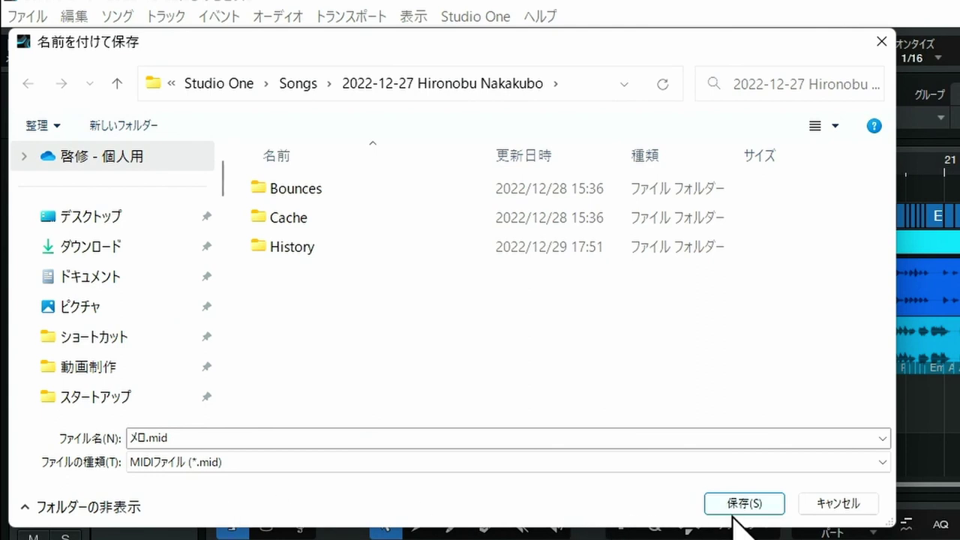
left_click(881, 42)
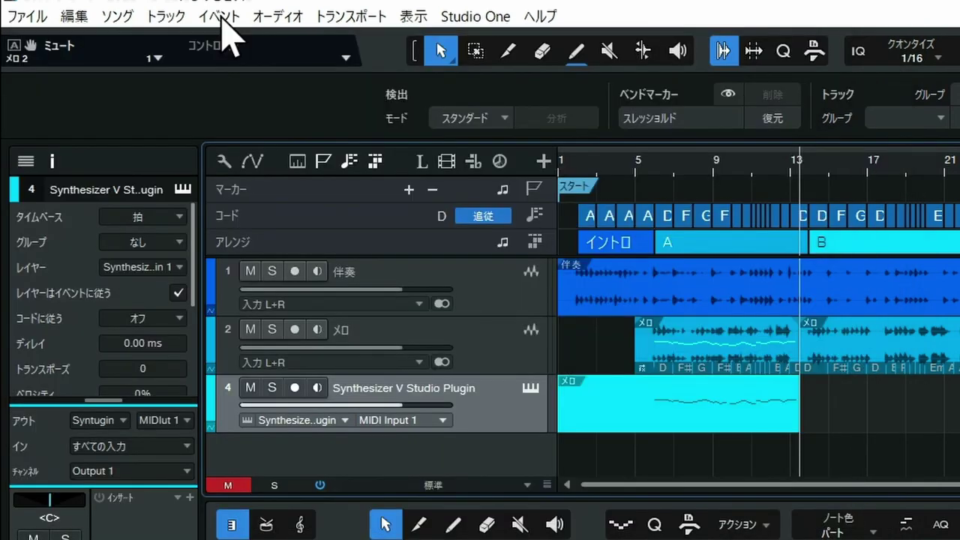
left_click(222, 16)
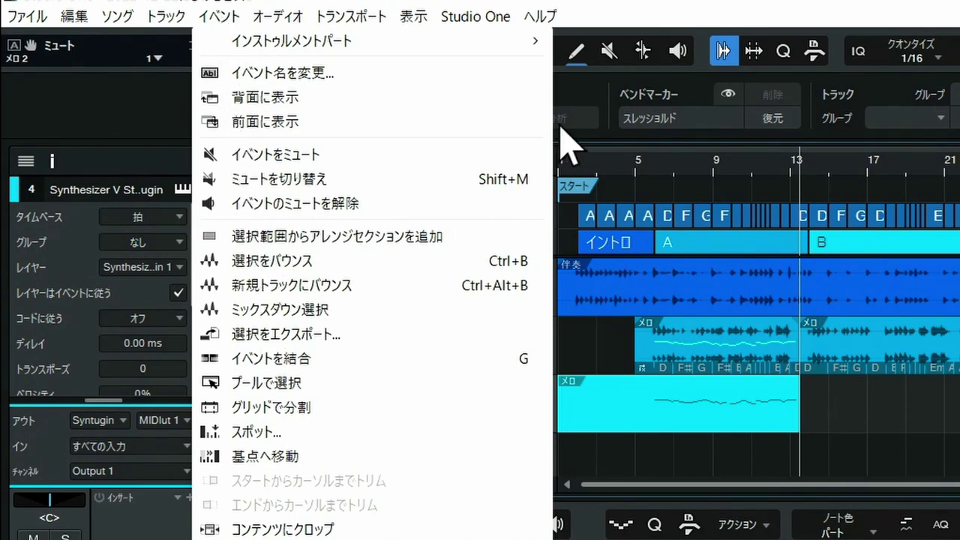
left_click(747, 17)
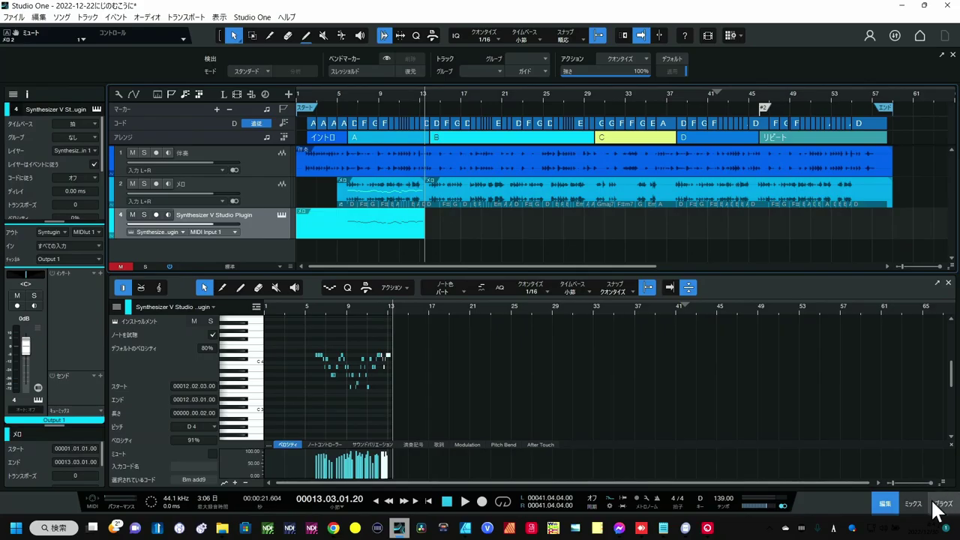
Export the メロ part from the Synthesizer V track to the ドキュメント folder in the file browser as the MIDI file メロ.mid.
left_click(943, 503)
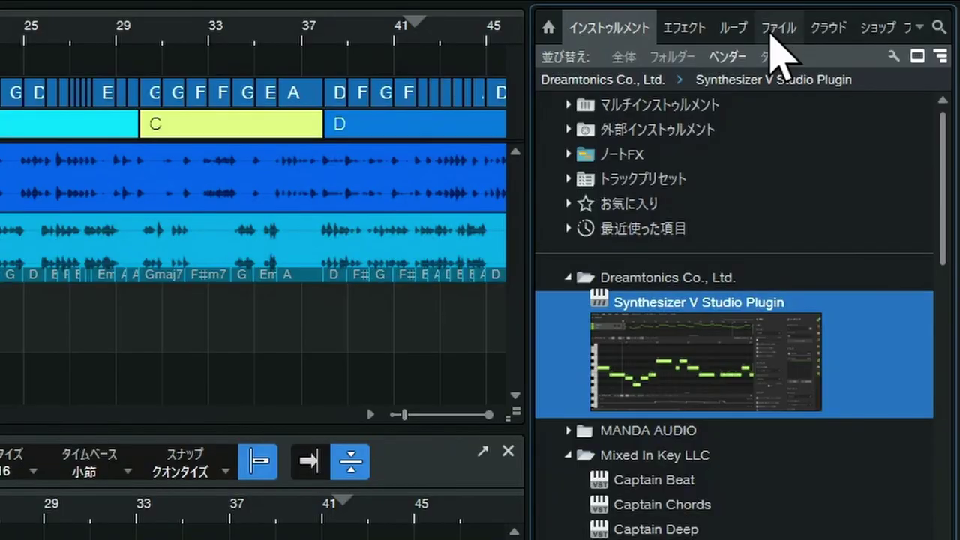
left_click(876, 96)
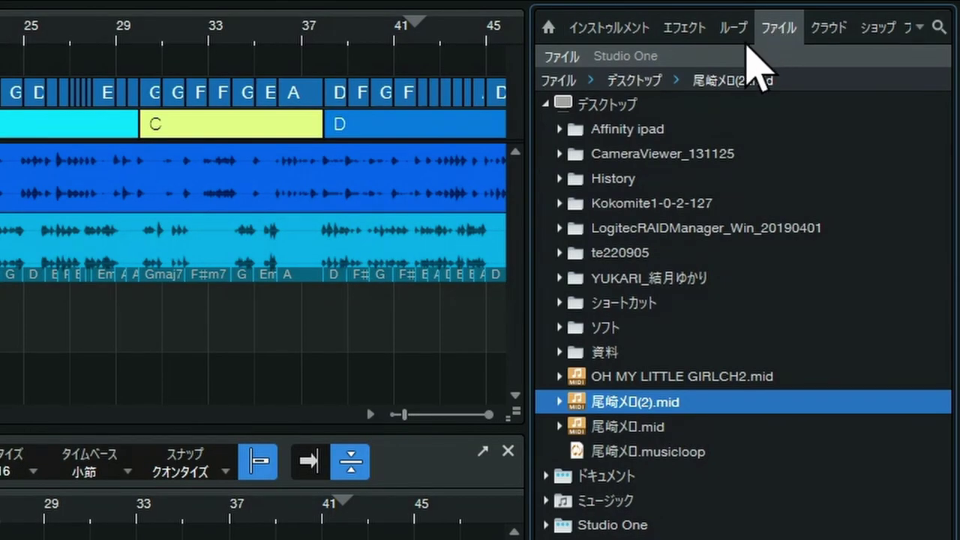
left_click(546, 105)
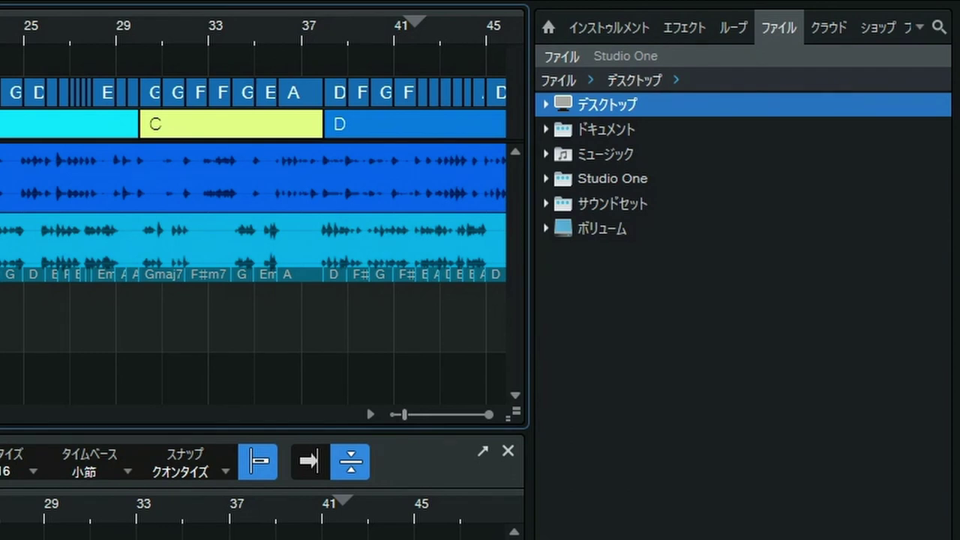
left_click_drag(390, 240, 580, 143)
left_click_drag(579, 140, 580, 138)
key("shift")
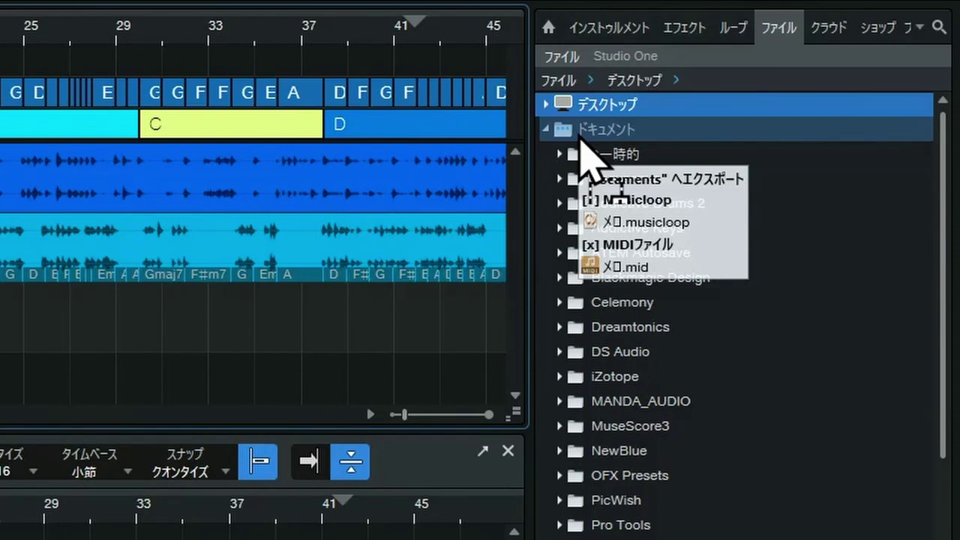
left_click_drag(580, 138, 579, 138)
key("shift")
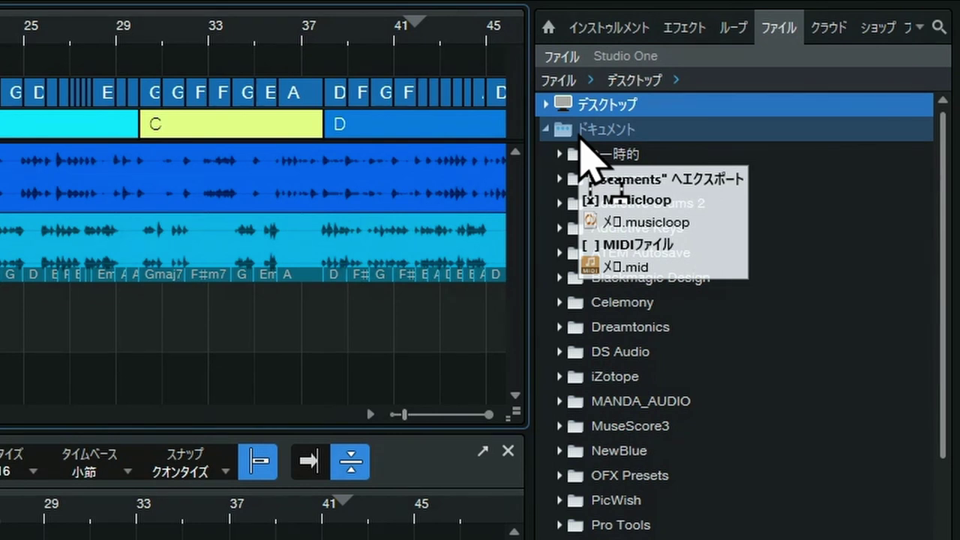
key("shift")
left_click_drag(580, 138, 580, 138)
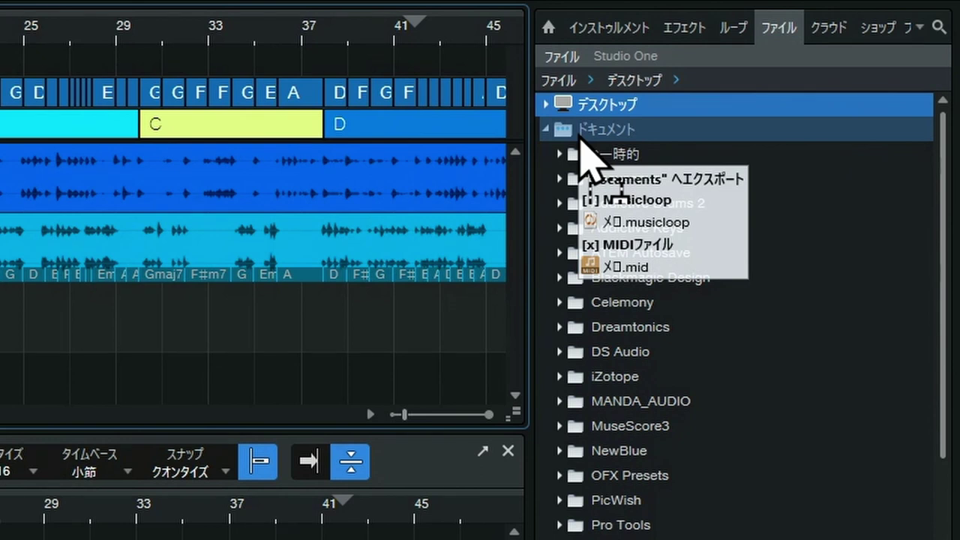
left_click_drag(580, 138, 580, 139)
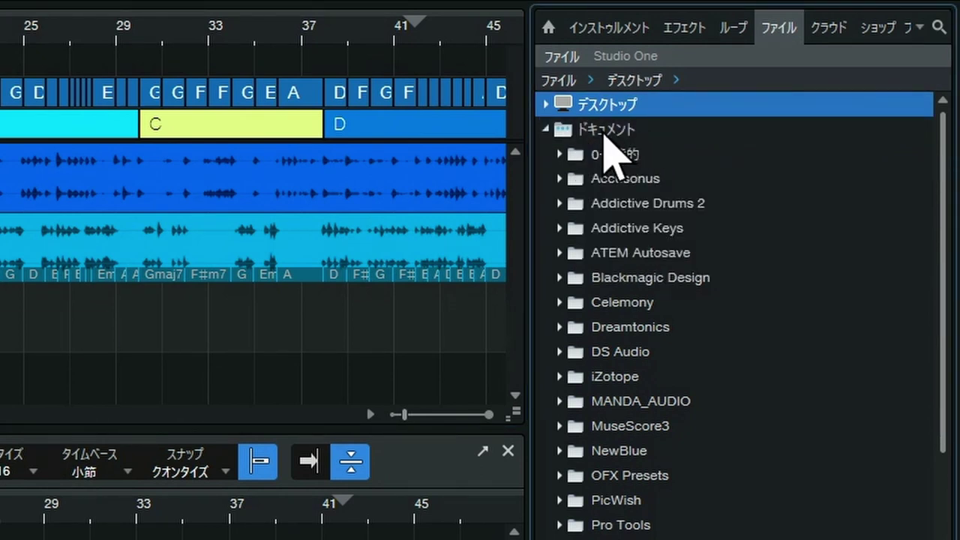
Find メロ.mid in the ドキュメント folder and place the メロ part on a separate new track, clearing it from the Synthesizer V track.
scroll(665, 310, "down", 5)
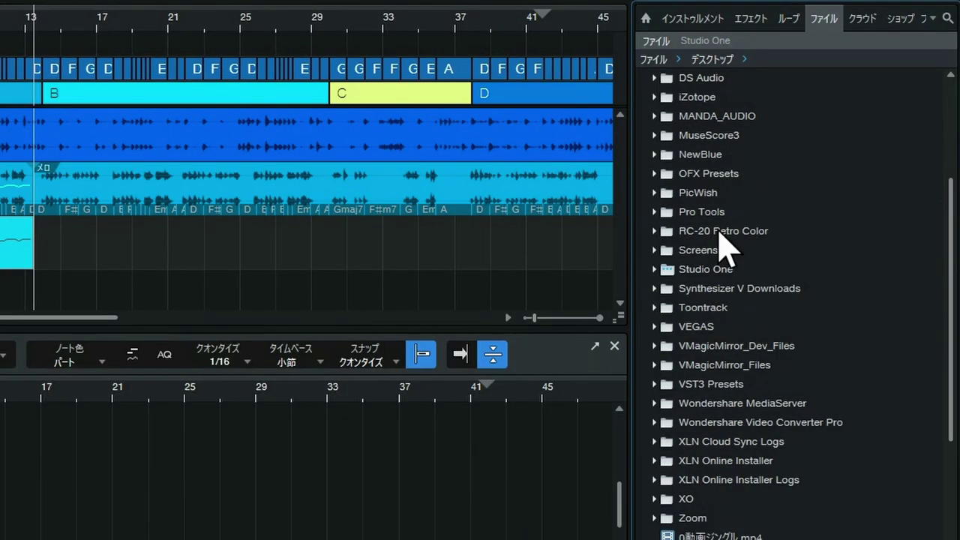
scroll(720, 242, "down", 9)
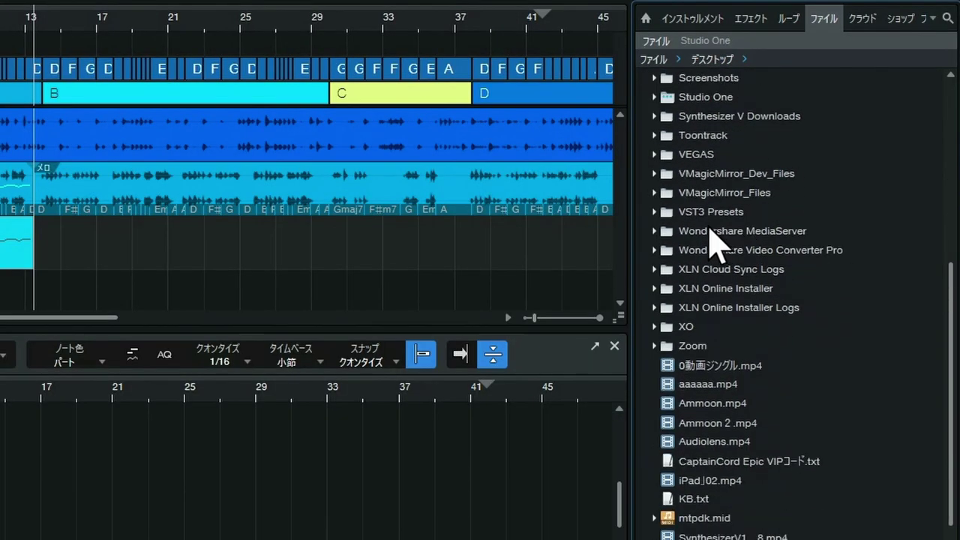
scroll(712, 239, "down", 4)
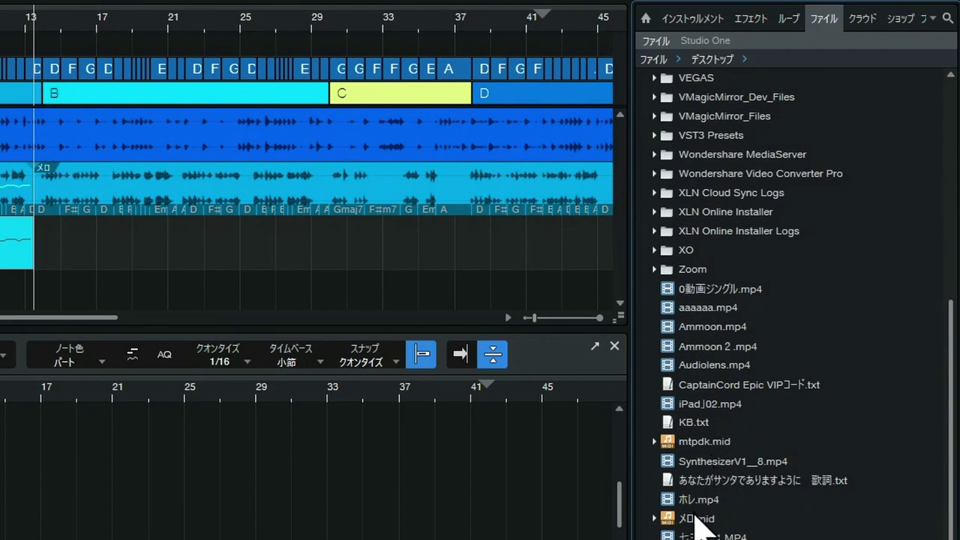
left_click(701, 520)
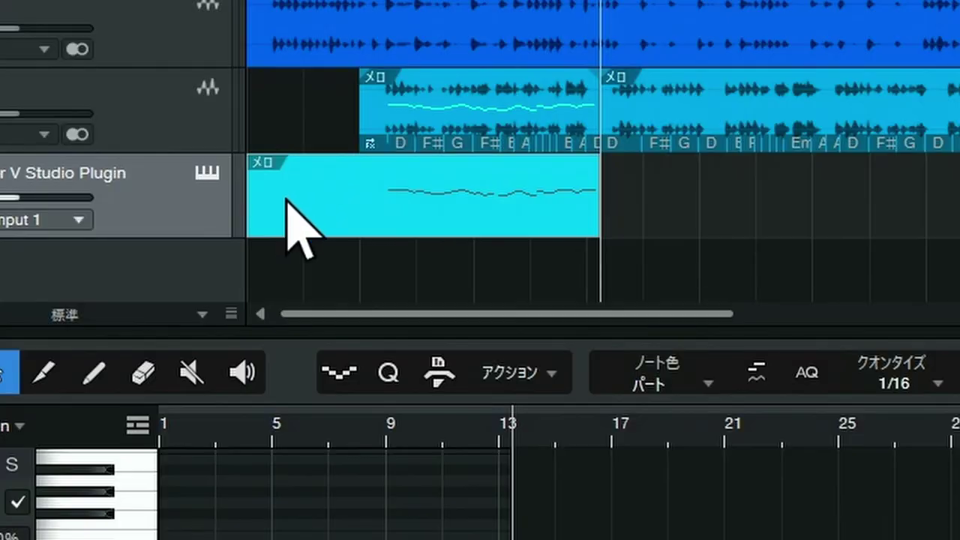
left_click(290, 225)
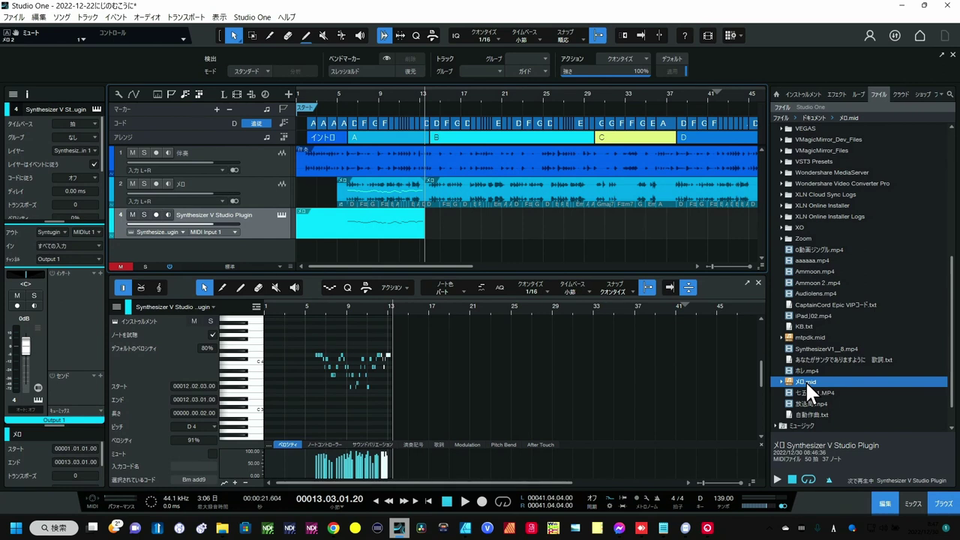
left_click_drag(803, 380, 273, 211)
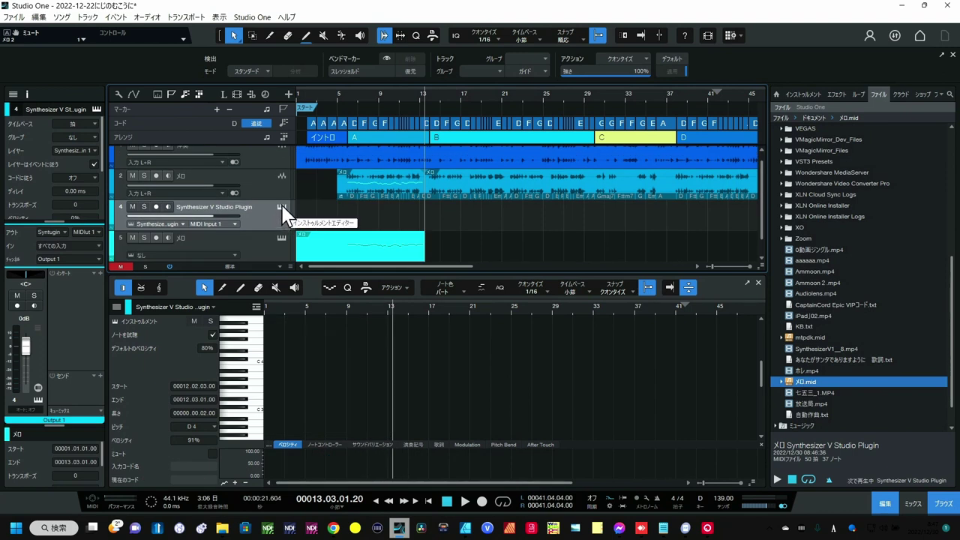
Import トラック 1 of メロ.mid from the ドキュメント folder into the Synthesizer V Studio Plugin and close the plugin window.
left_click(282, 209)
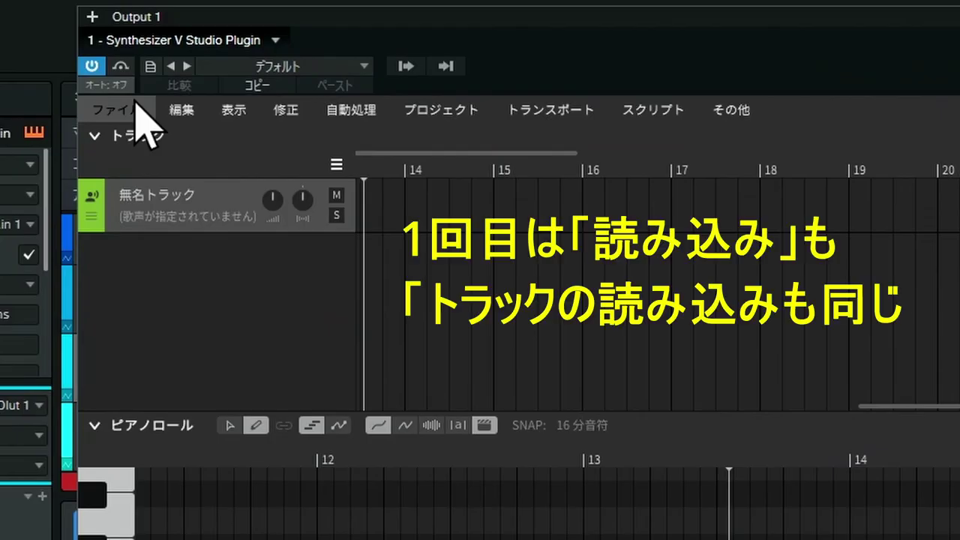
left_click(142, 98)
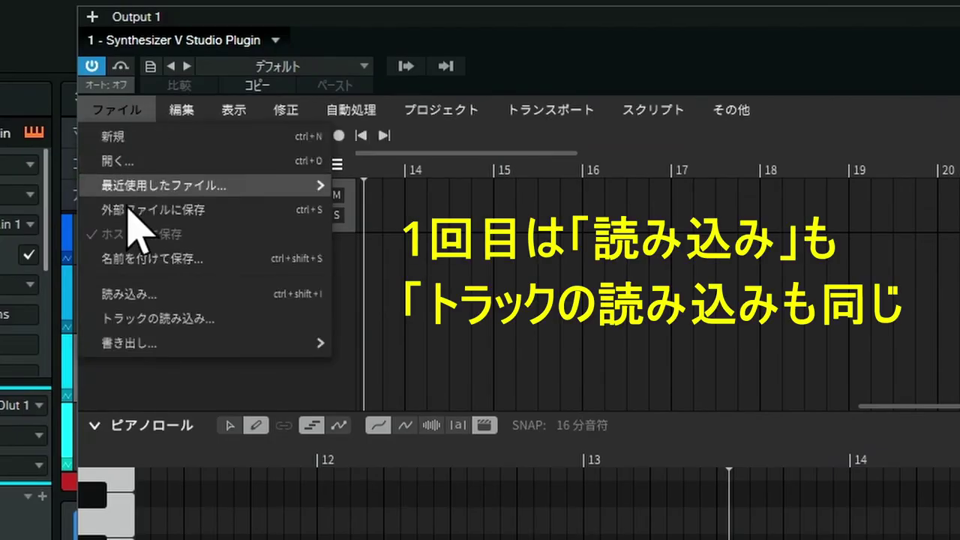
left_click(138, 295)
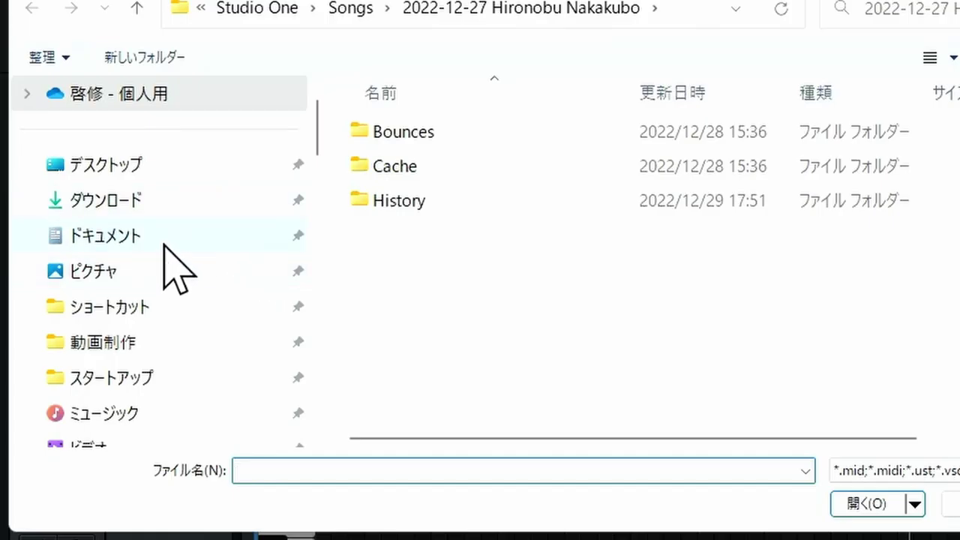
left_click(165, 244)
scroll(516, 272, "down", 5)
scroll(518, 293, "down", 1)
left_click(391, 414)
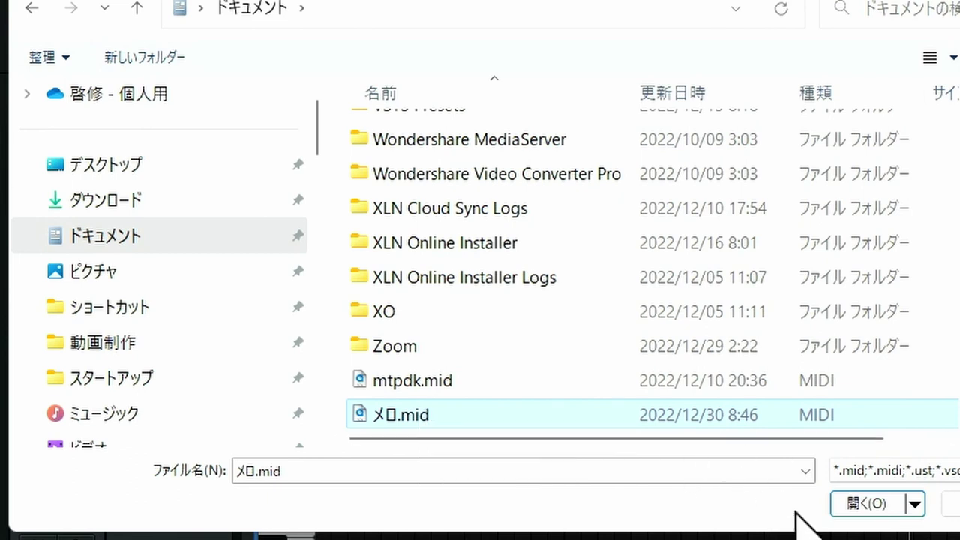
left_click(848, 505)
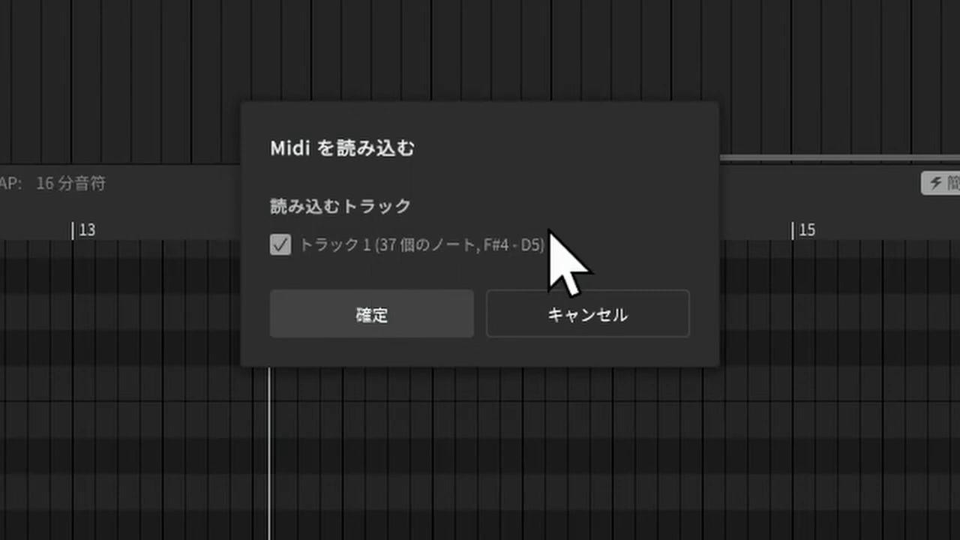
left_click(377, 313)
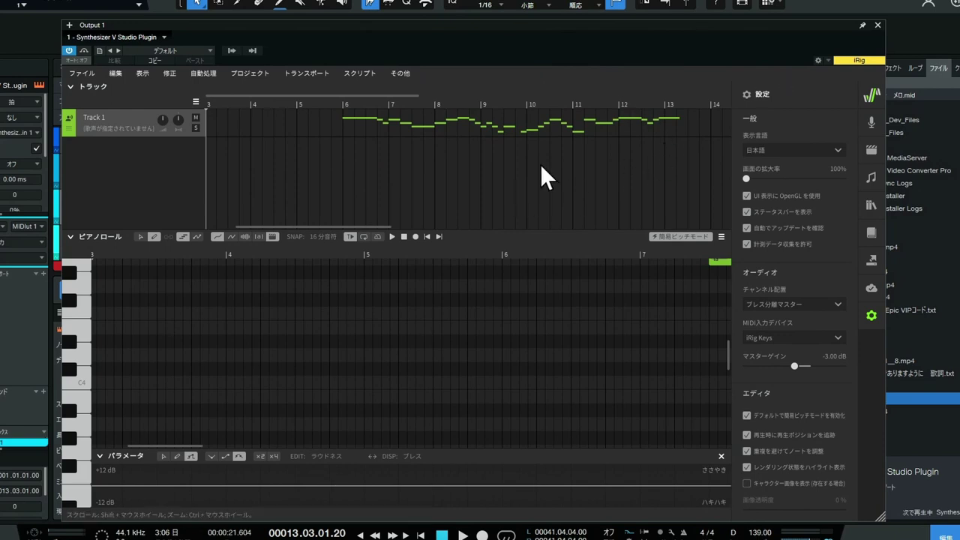
left_click(878, 26)
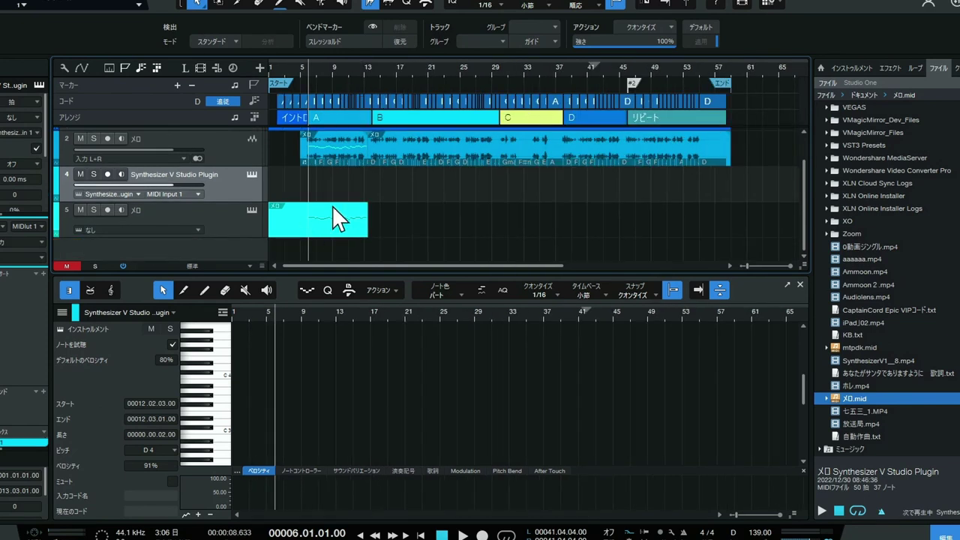
left_click_drag(304, 71, 314, 113)
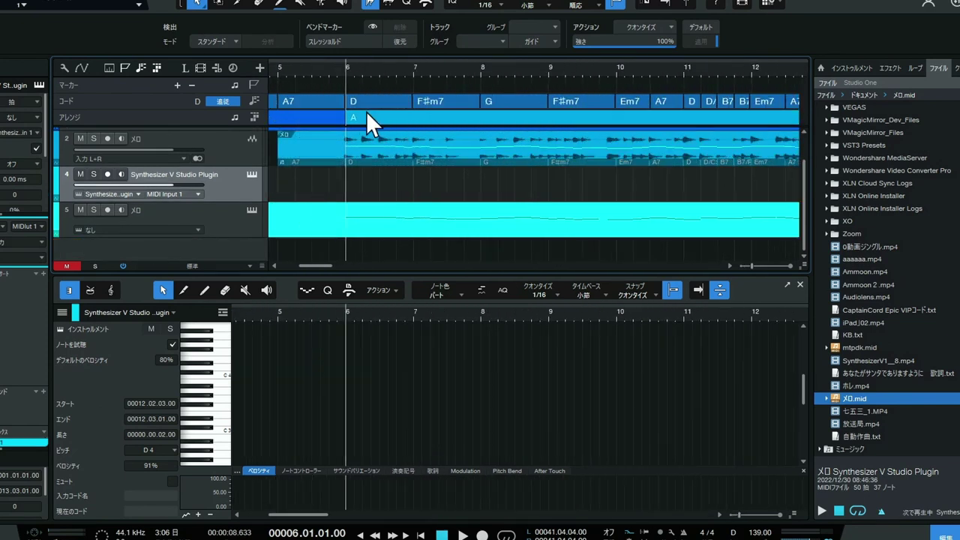
left_click_drag(380, 69, 725, 57)
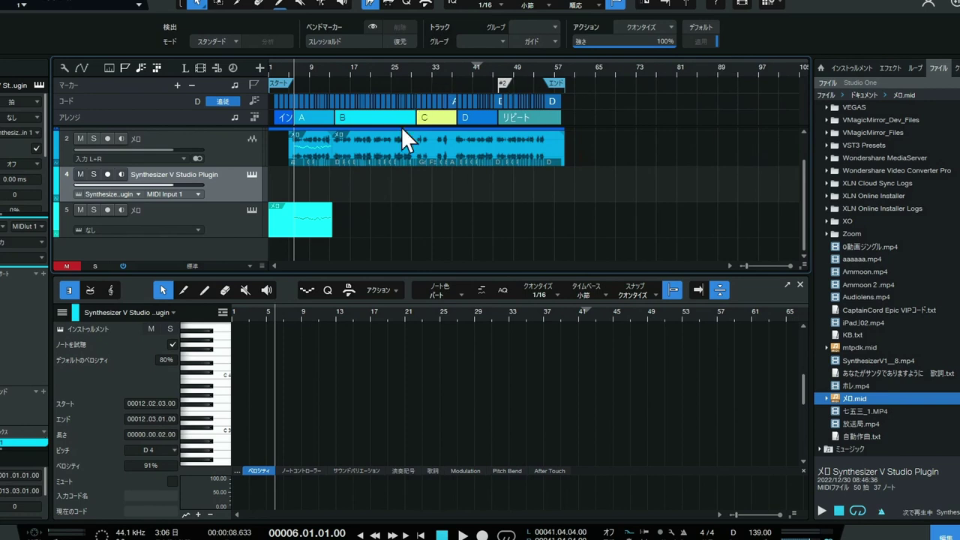
left_click_drag(301, 65, 451, 89)
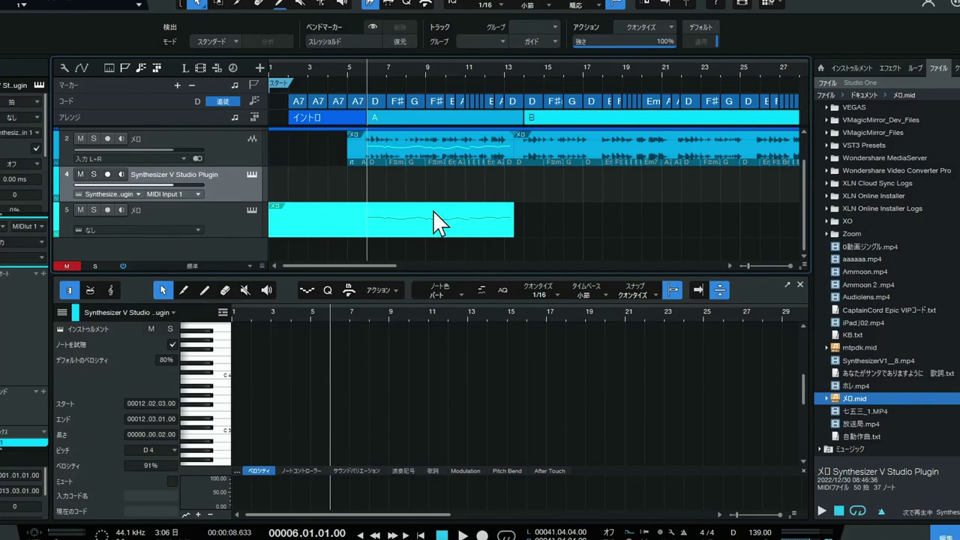
Open the メロ part of the separate track in an enlarged note editor covering bars 6 to 13.
left_click(442, 228)
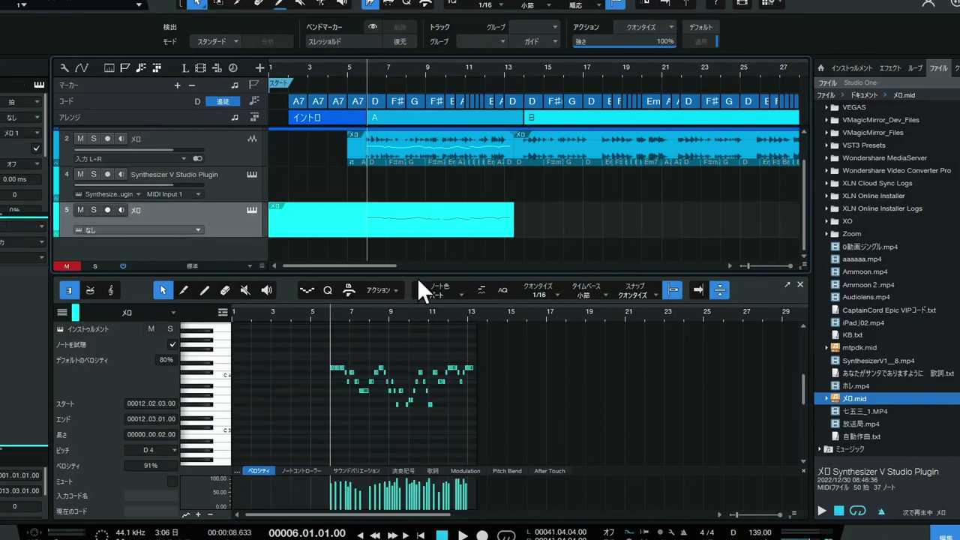
left_click_drag(418, 273, 420, 224)
left_click_drag(353, 263, 365, 300)
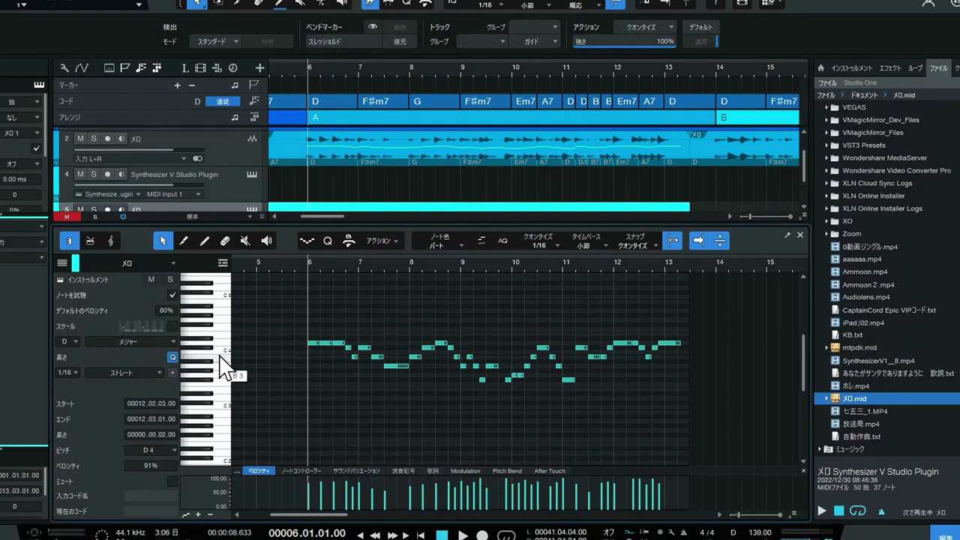
scroll(222, 364, "up", 1)
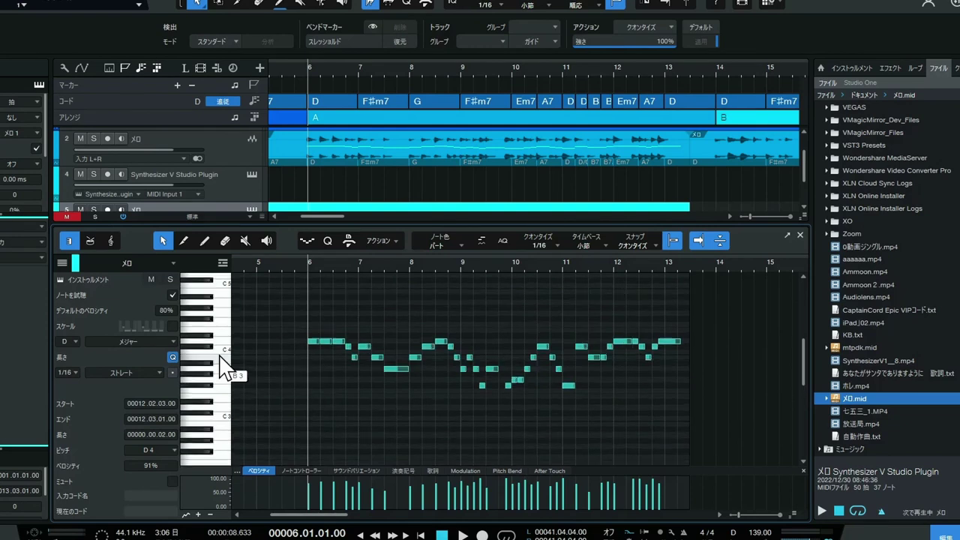
scroll(222, 364, "up", 2)
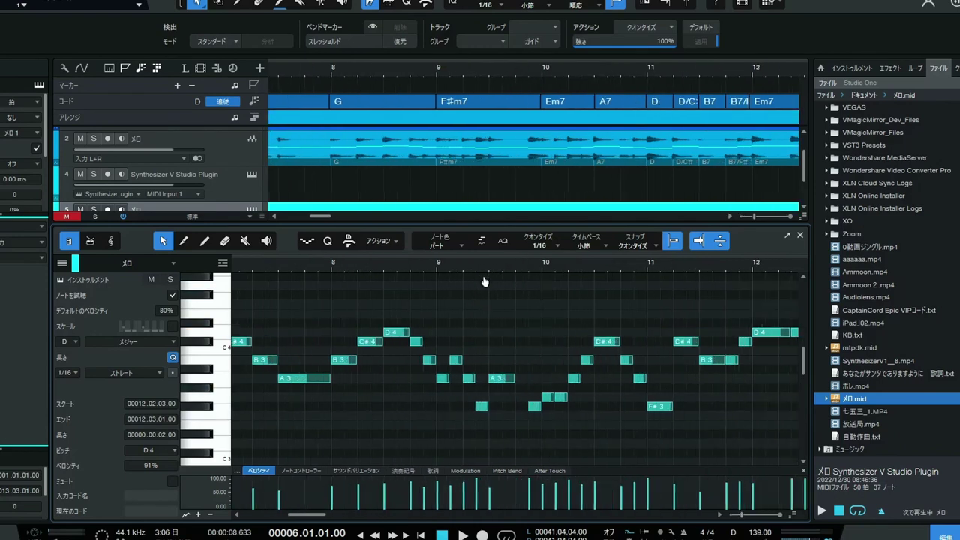
scroll(486, 274, "up", 3)
left_click_drag(519, 438, 253, 309)
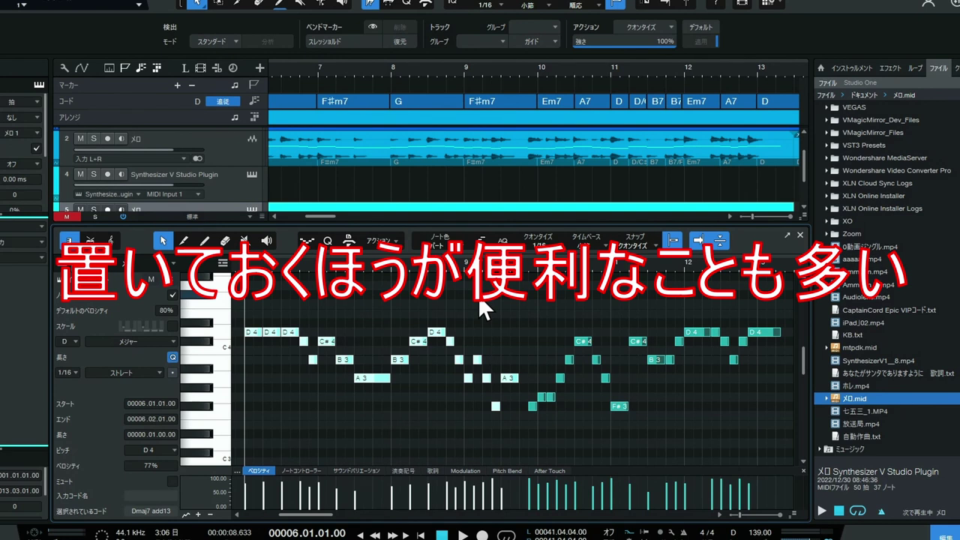
left_click_drag(428, 265, 440, 247)
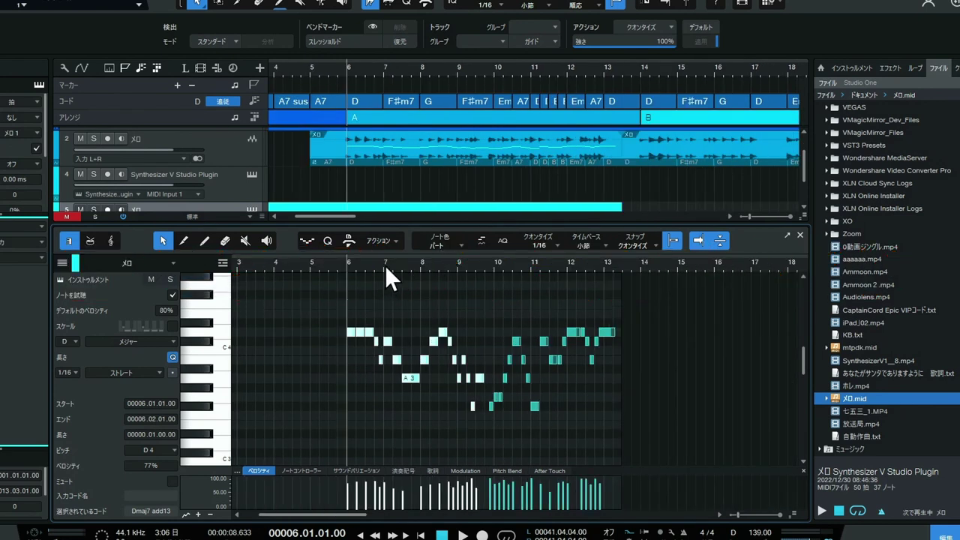
left_click(296, 351)
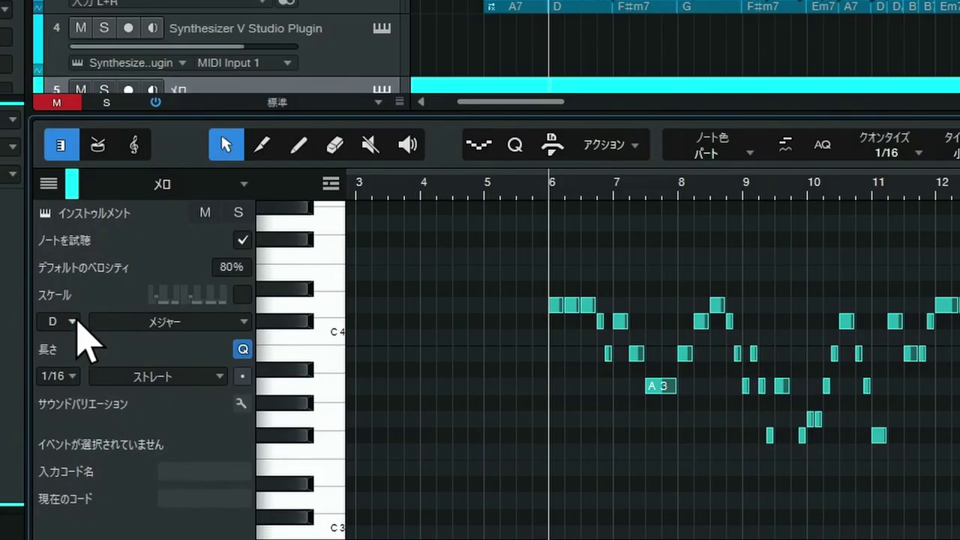
Set the note editor's scale to D メジャー and enable the scale restriction.
left_click(73, 325)
left_click(72, 391)
left_click(158, 320)
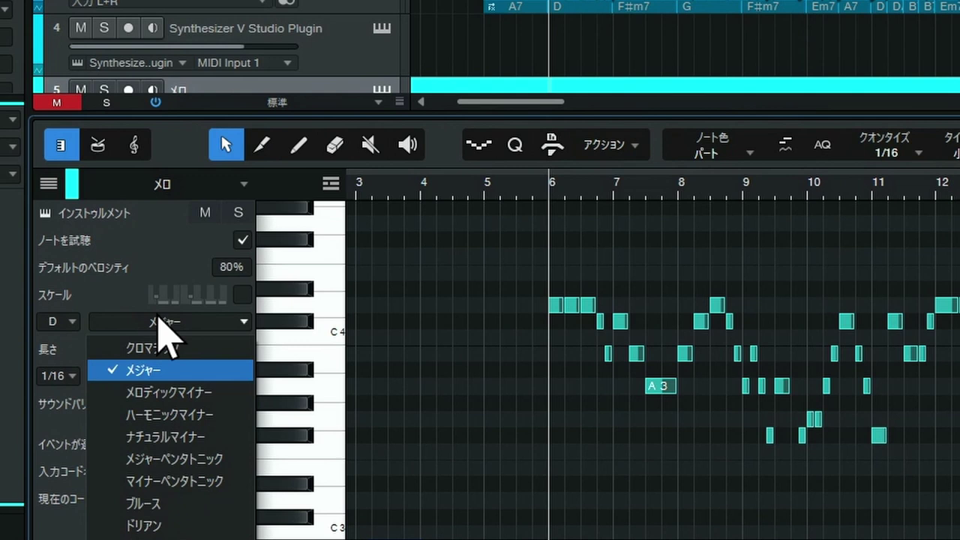
left_click(157, 374)
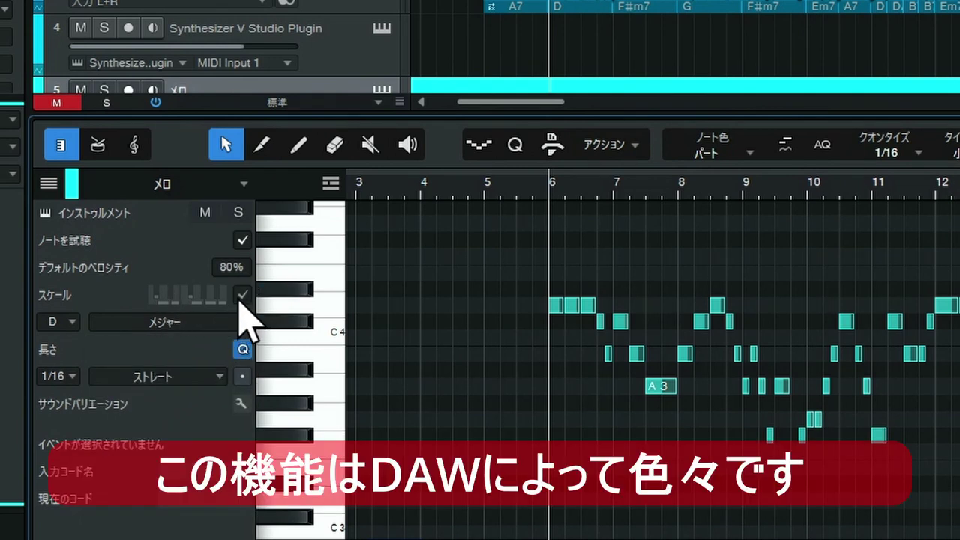
left_click(243, 297)
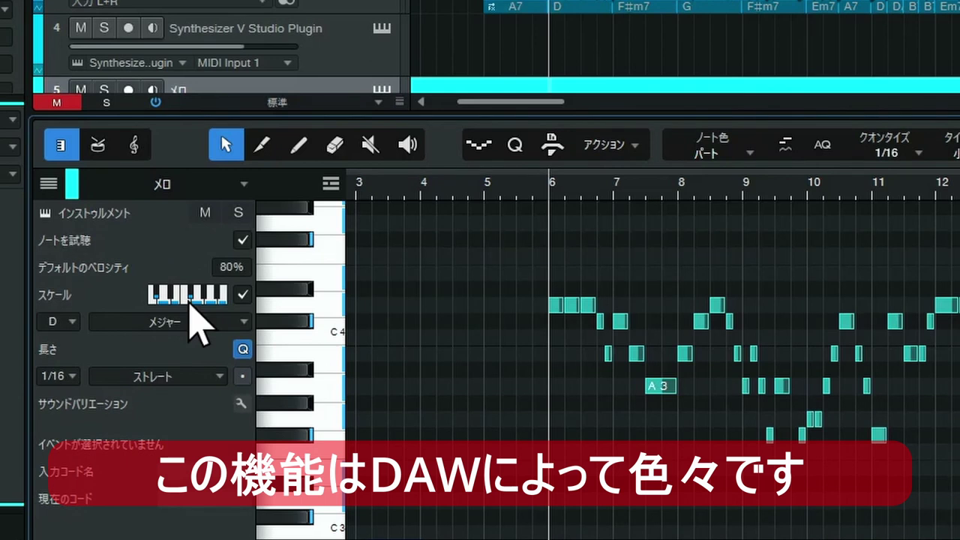
Try moving all メロ notes up a third within the D major scale, taking the first note to F#4, and undo it.
scroll(578, 218, "up", 3)
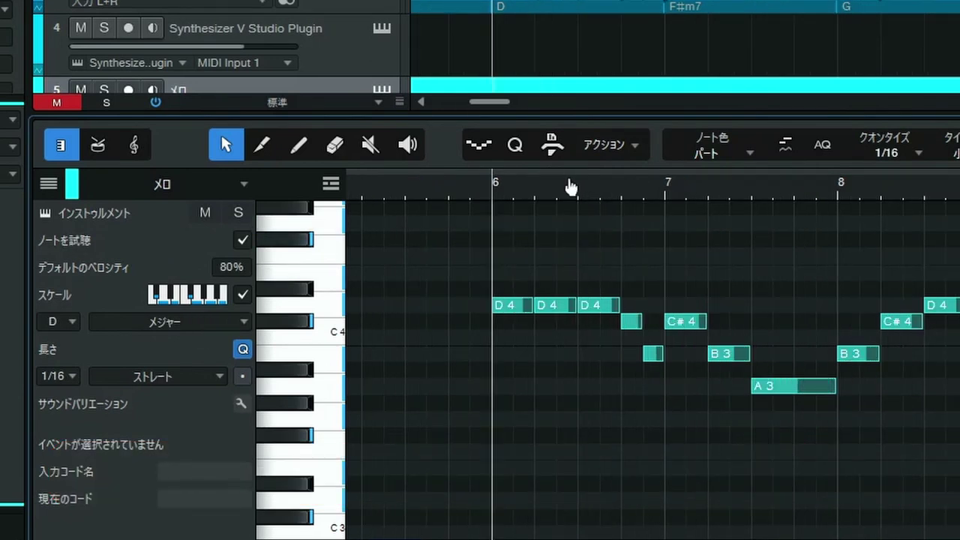
mouse_move(567, 188)
left_mouse_down()
mouse_move(559, 178)
mouse_move(557, 193)
left_mouse_up()
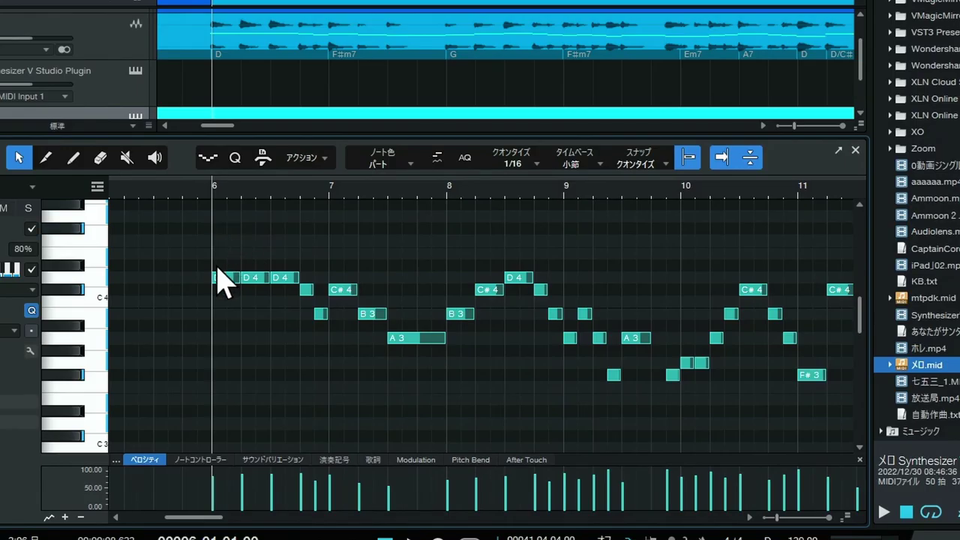
mouse_move(219, 285)
left_click(225, 278)
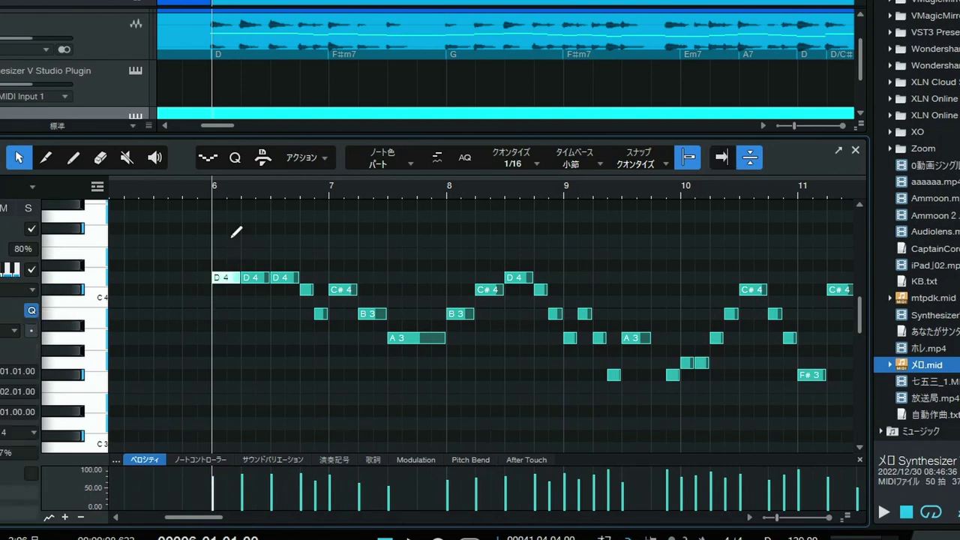
key("ctrl+a")
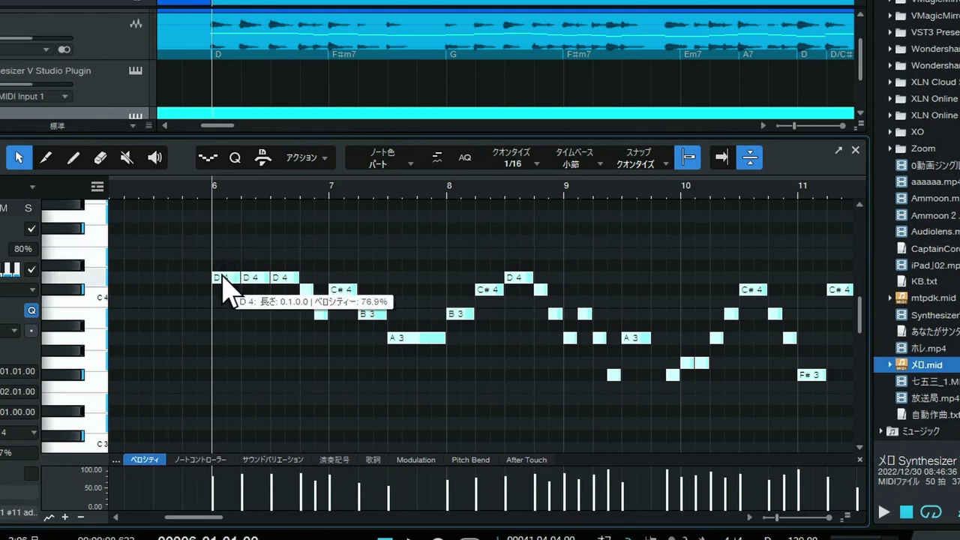
left_click_drag(222, 275, 223, 232)
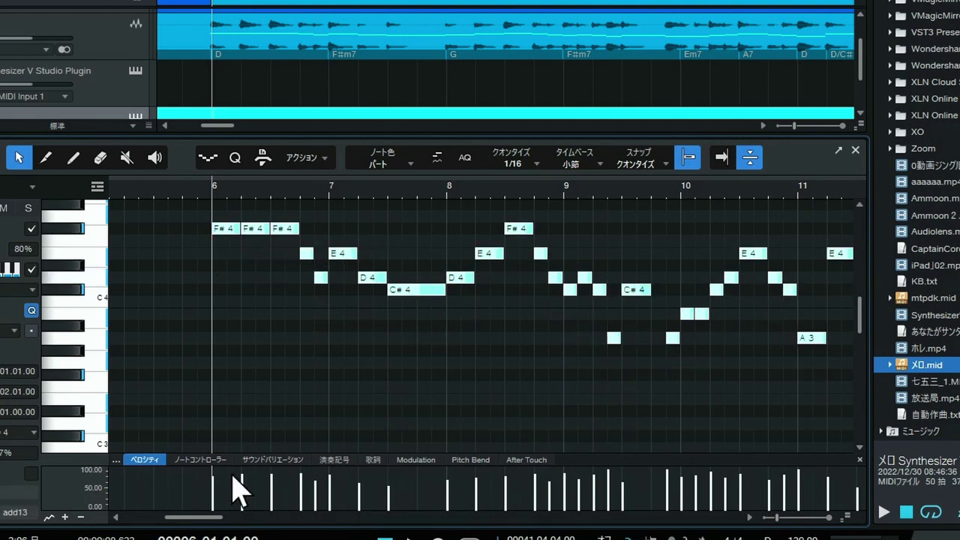
scroll(355, 338, "up", 3)
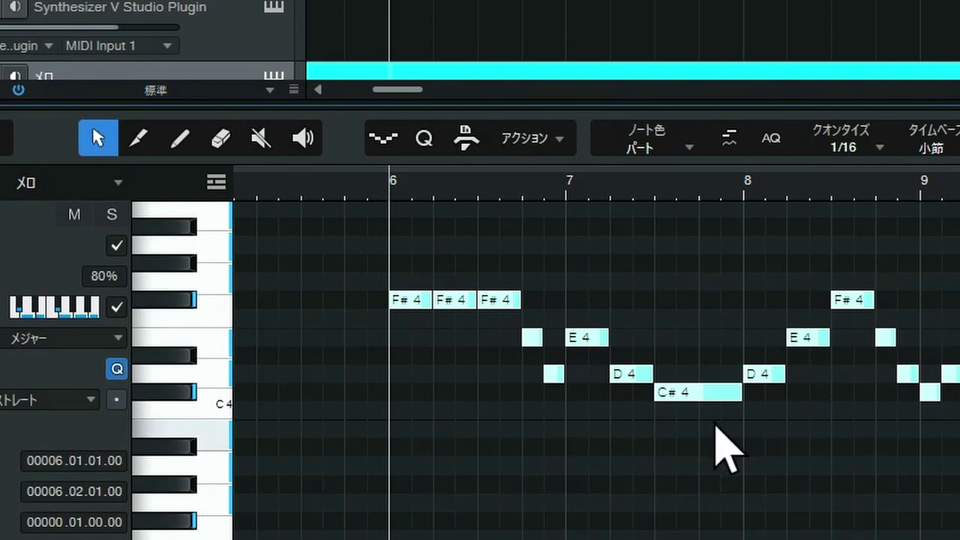
key("ctrl+z")
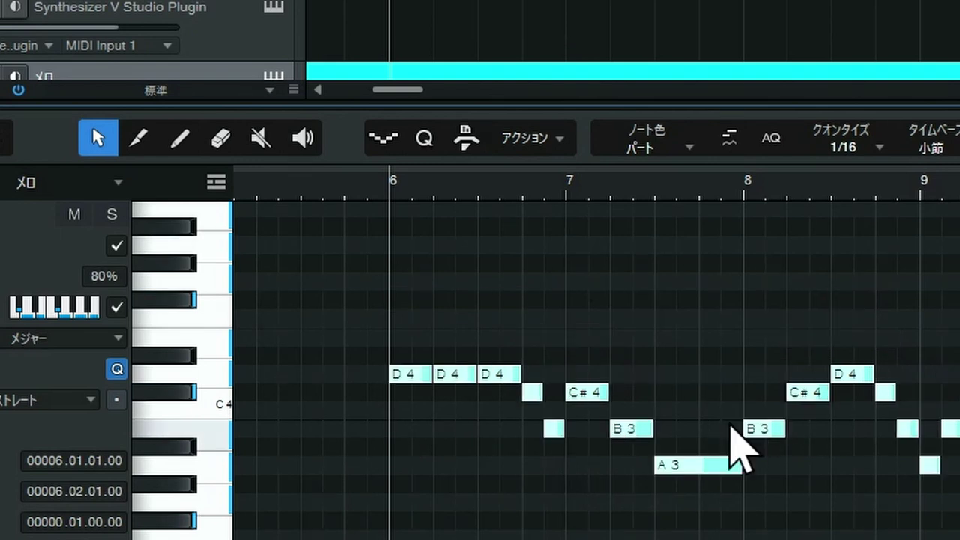
Disable the scale restriction, try moving all メロ notes up until the first is F#4, and undo the move.
left_click(117, 307)
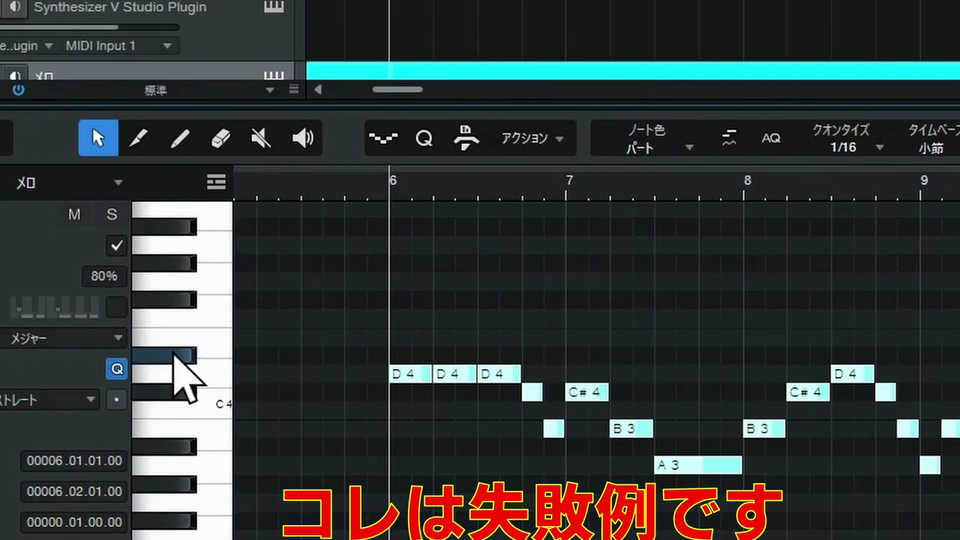
mouse_move(405, 372)
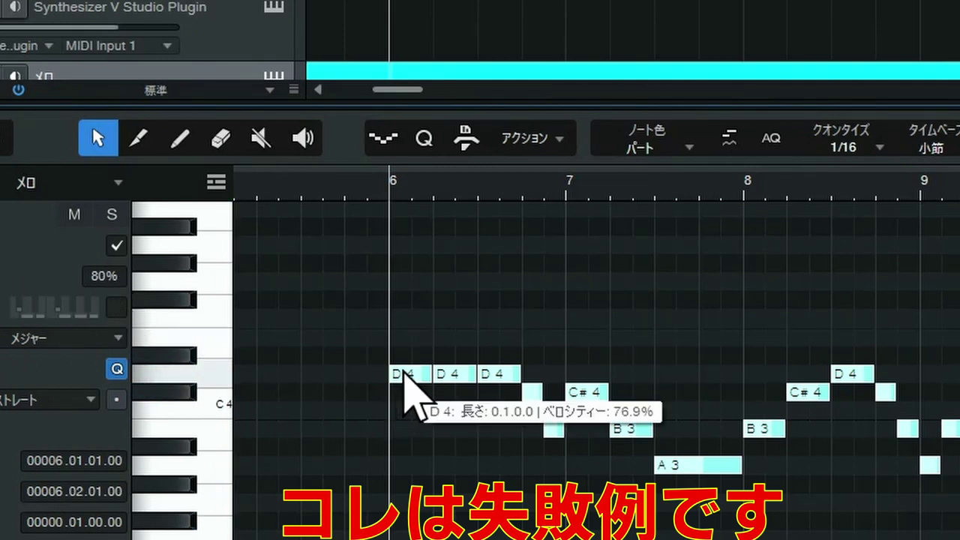
left_click_drag(404, 373, 406, 318)
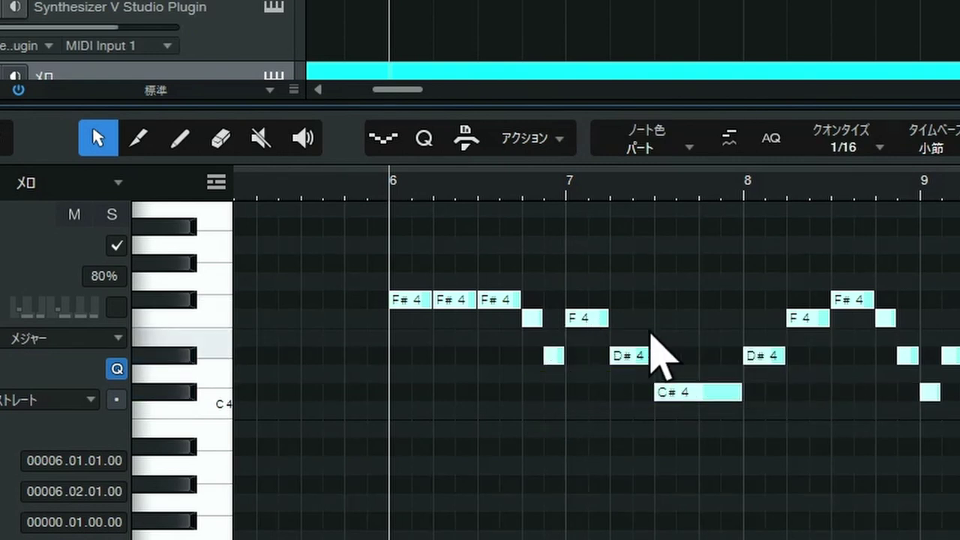
left_click_drag(596, 194, 600, 255)
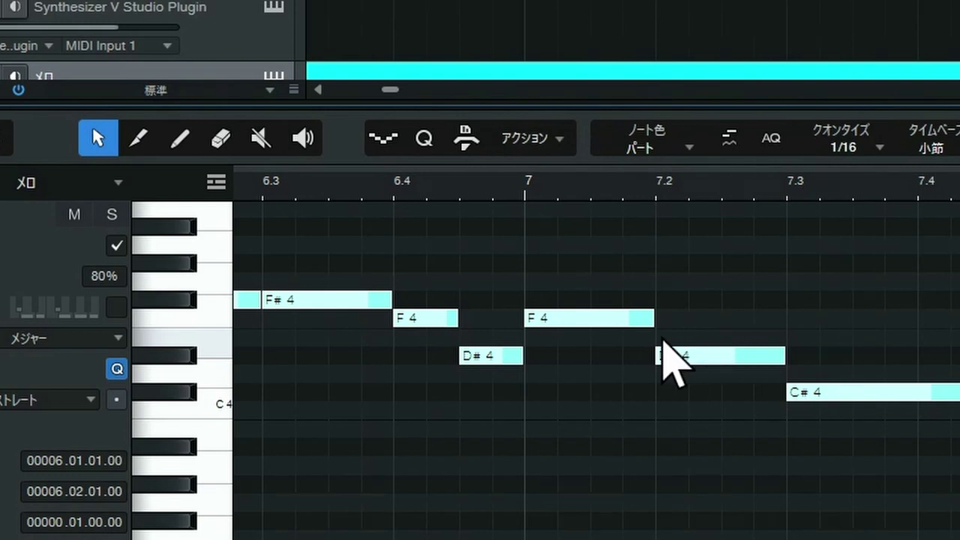
key("ctrl+z")
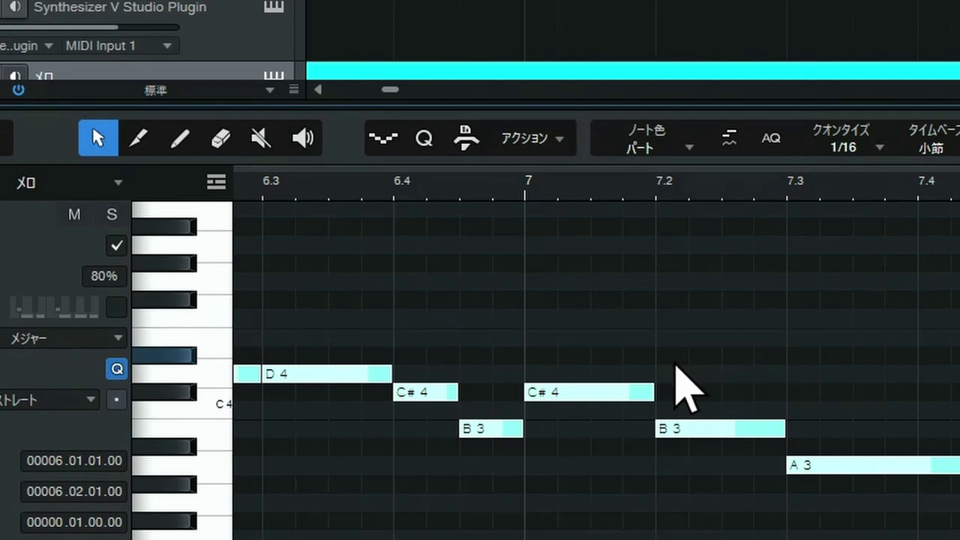
Re-enable the D major scale restriction and move all メロ notes up a third, placing the first note on F#4.
left_click(118, 308)
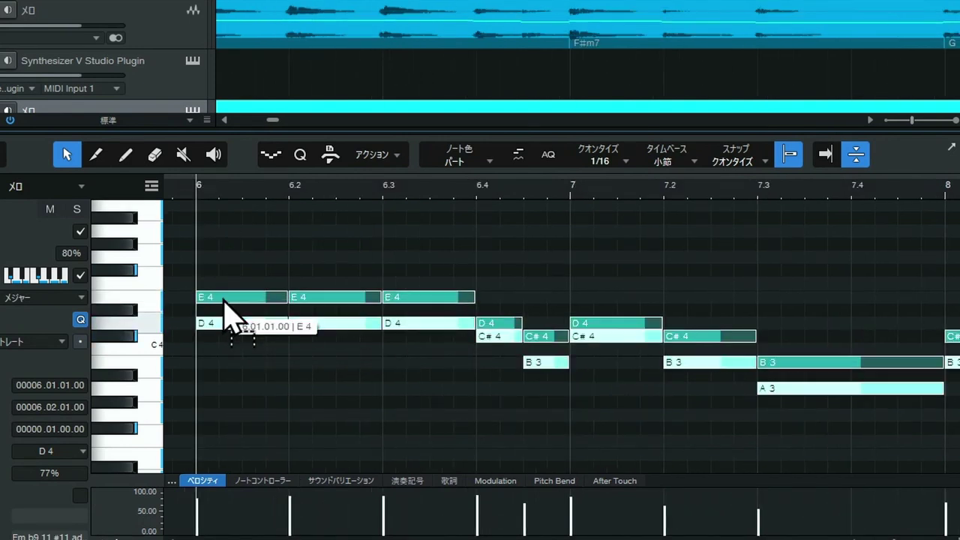
left_click_drag(223, 298, 222, 272)
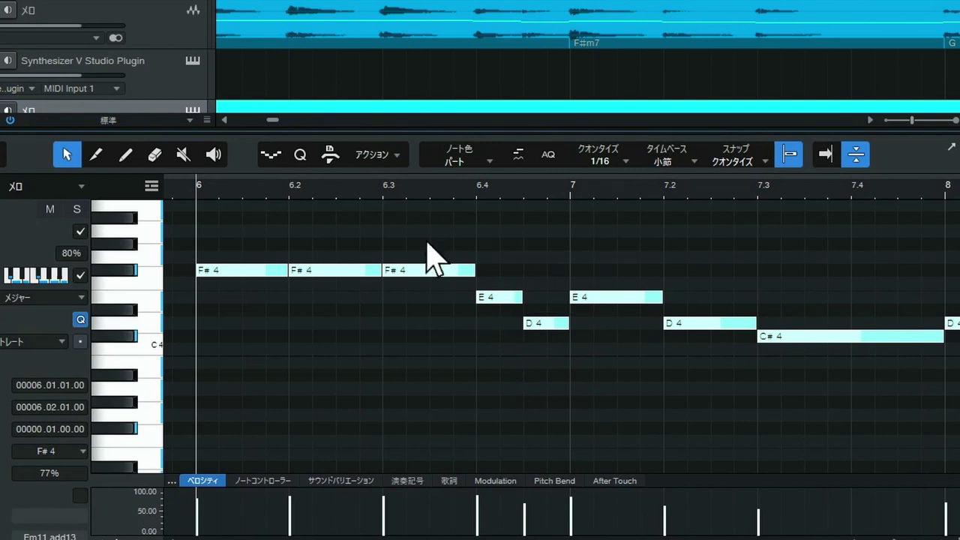
left_click_drag(429, 190, 328, 153)
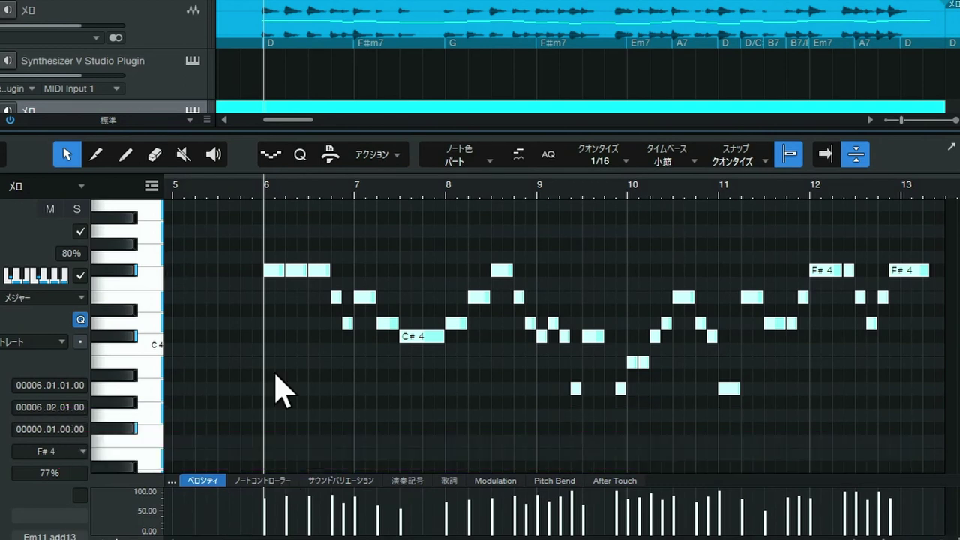
Select only the F#4 note on beat 3 of bar 8 and audition it.
left_click(535, 315)
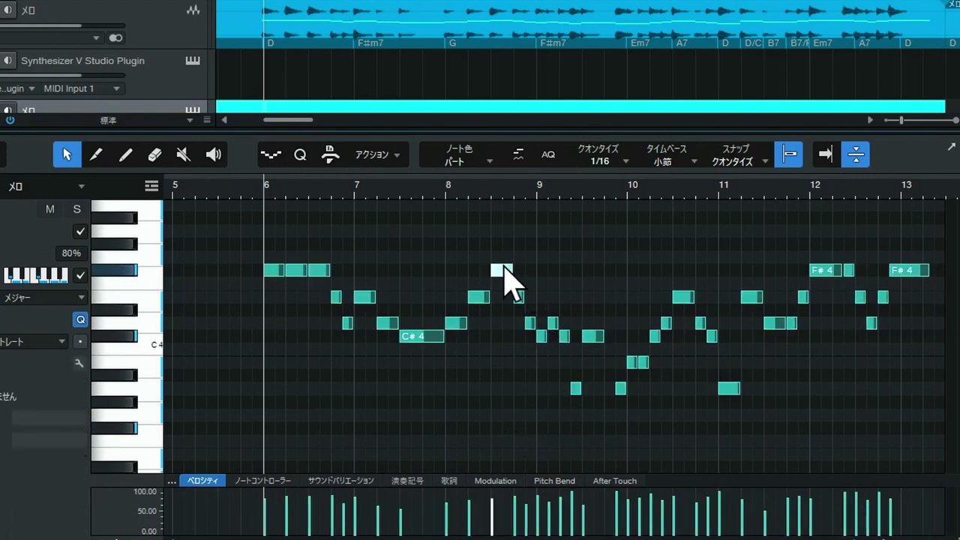
left_click(501, 271)
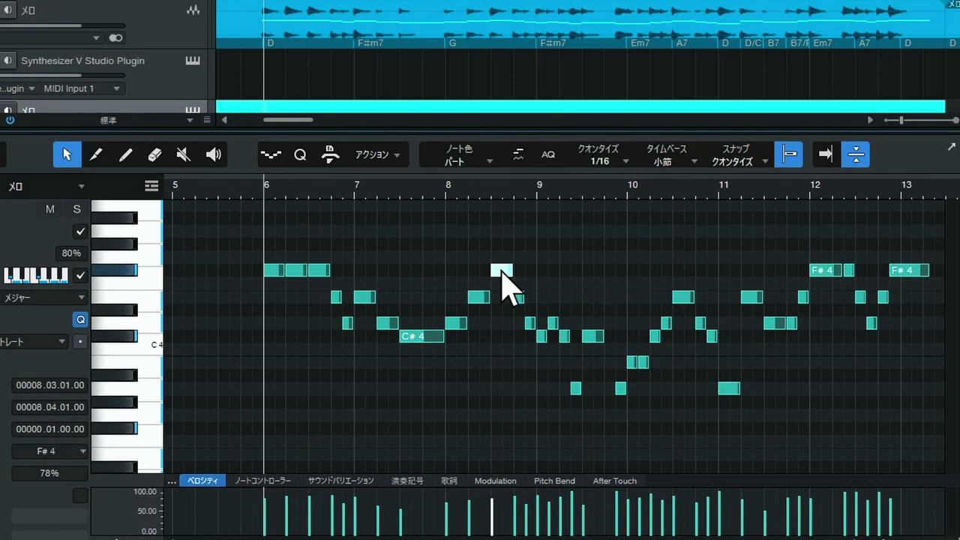
left_click(502, 272)
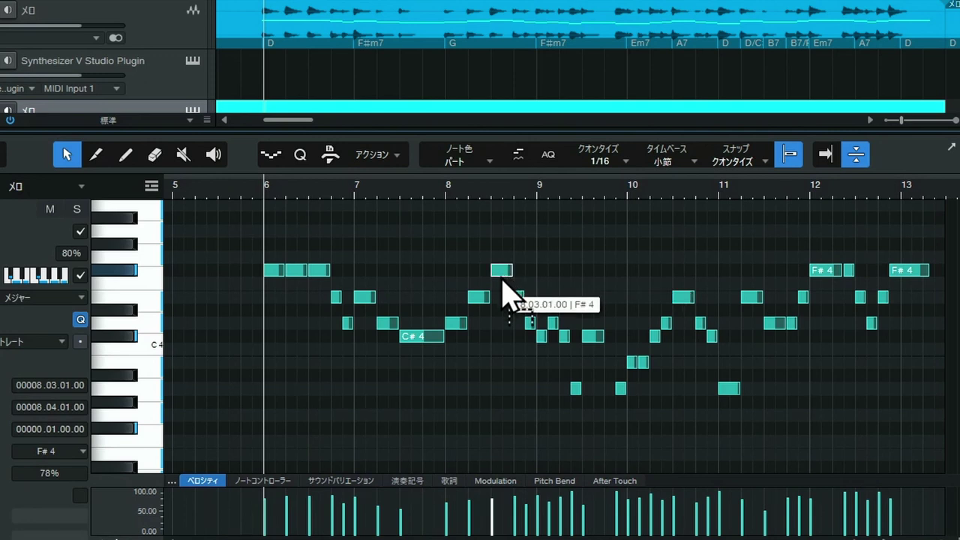
mouse_move(501, 277)
left_mouse_down()
mouse_move(506, 322)
mouse_move(504, 283)
left_mouse_up()
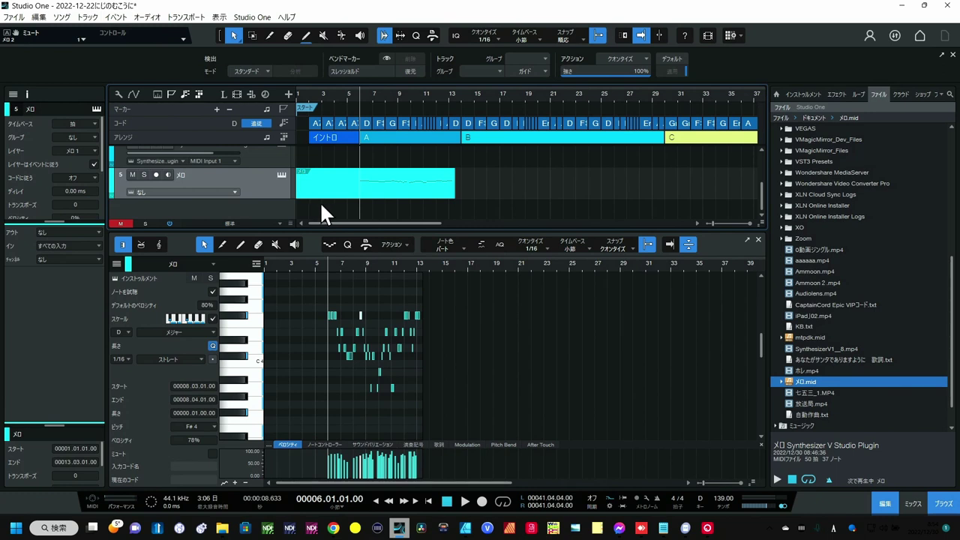
Export the transposed メロ part to the ドキュメント folder as a second MIDI file and select the new file.
left_click_drag(321, 205, 797, 381)
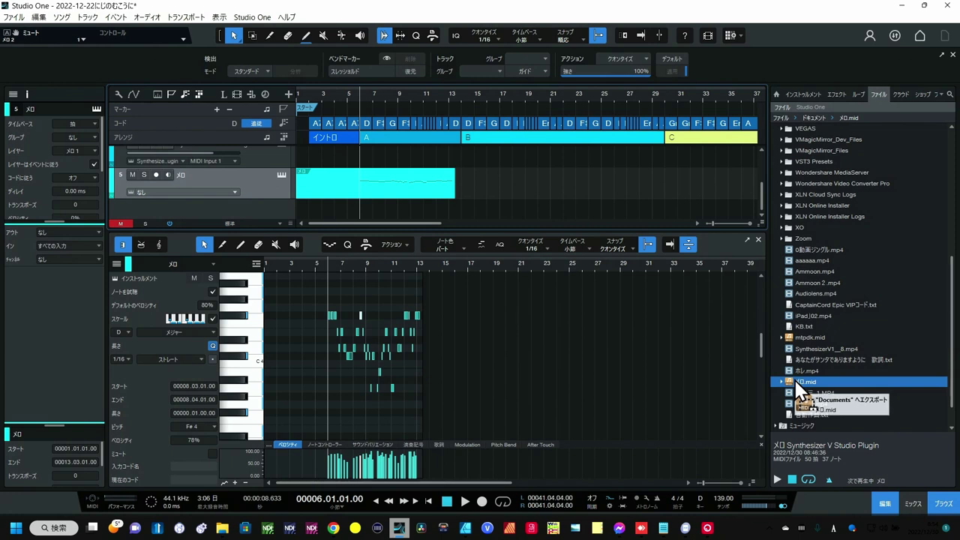
left_click_drag(797, 380, 795, 379)
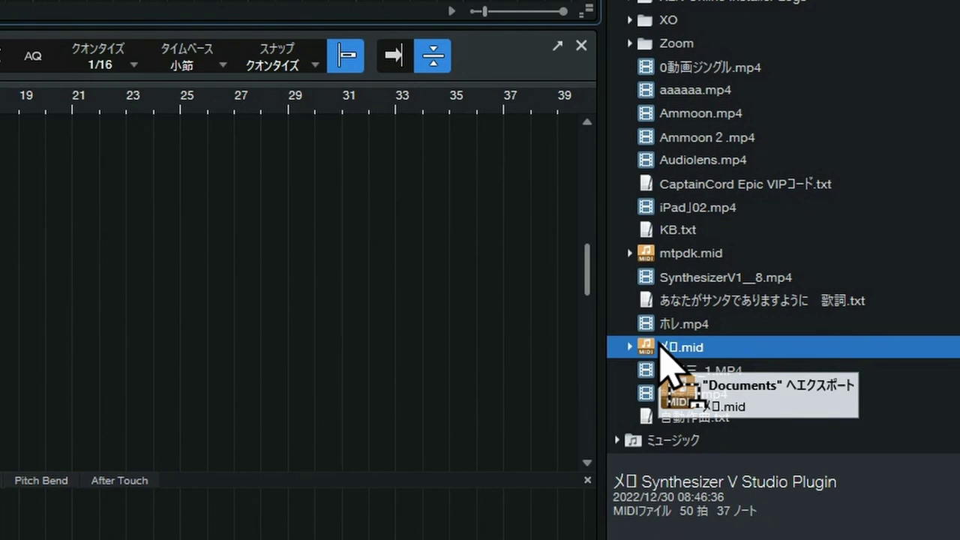
left_click_drag(662, 353, 664, 355)
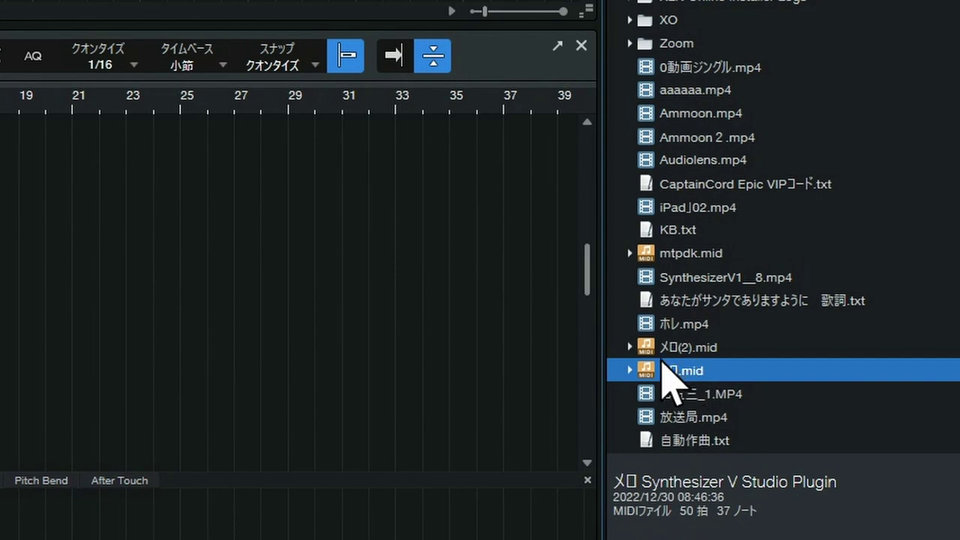
left_click(702, 350)
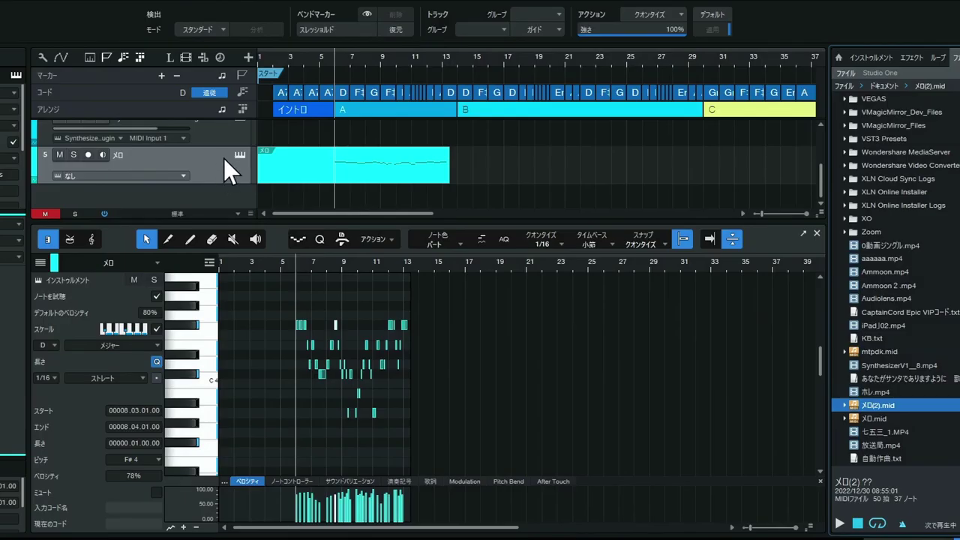
Open the Synthesizer V Studio Plugin instrument and import トラック 1 of メロ(2).mid from the ドキュメント folder as an additional track.
scroll(224, 159, "up", 1)
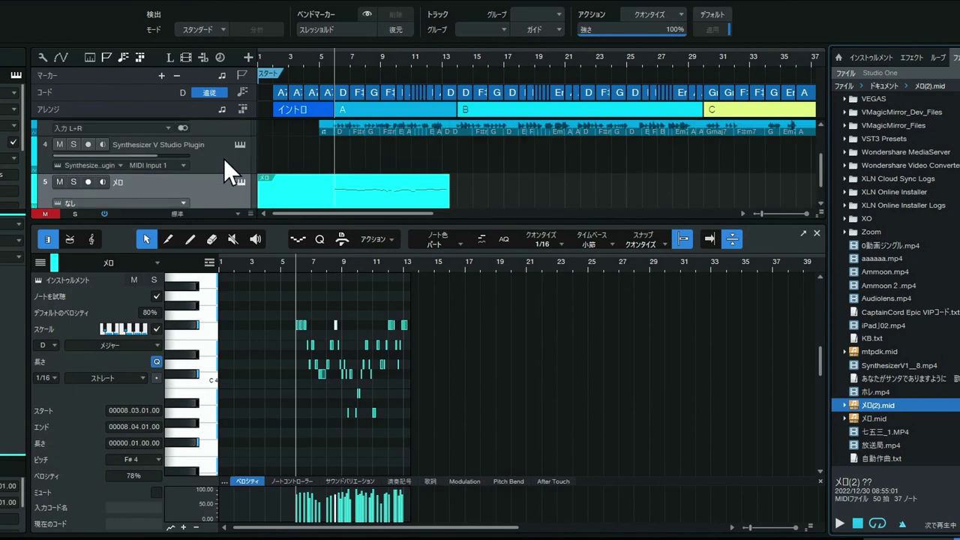
left_click(240, 144)
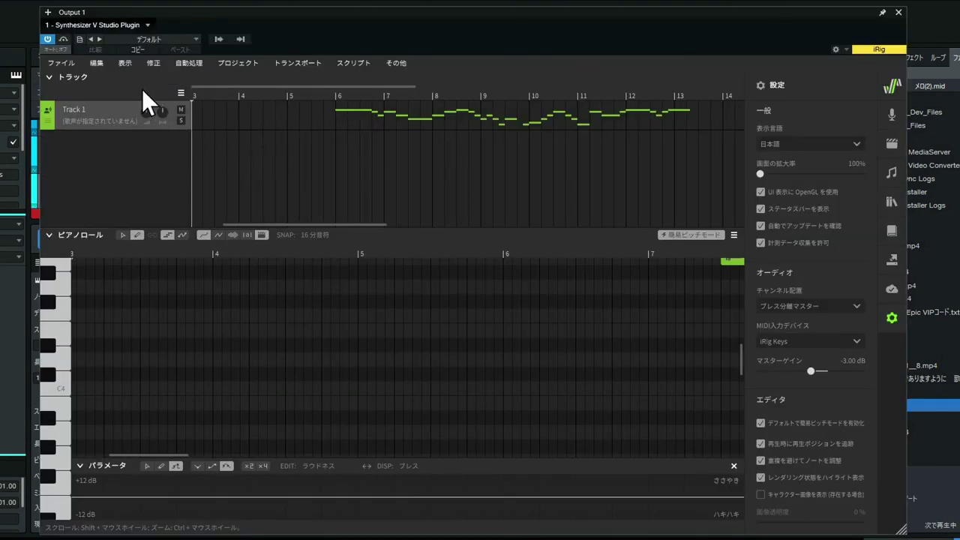
left_click(61, 63)
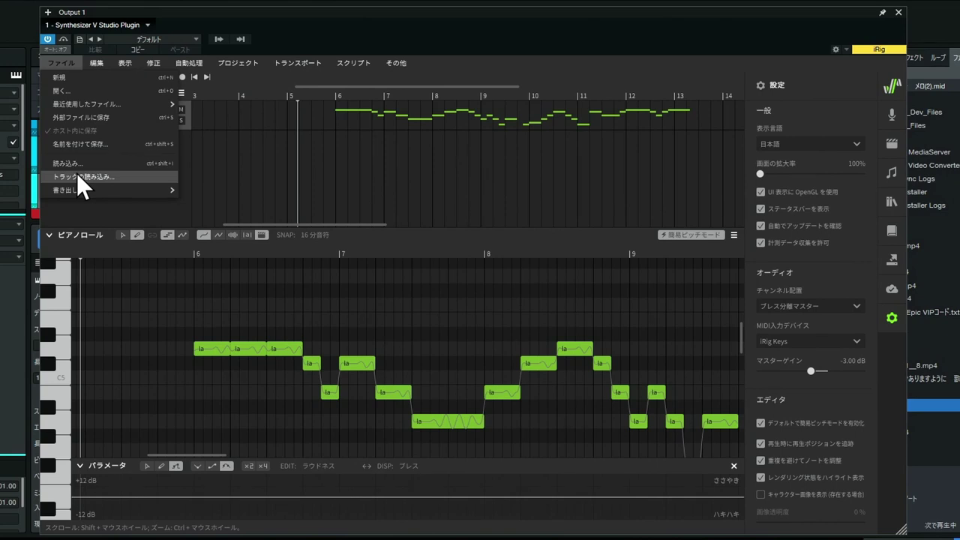
left_click(76, 173)
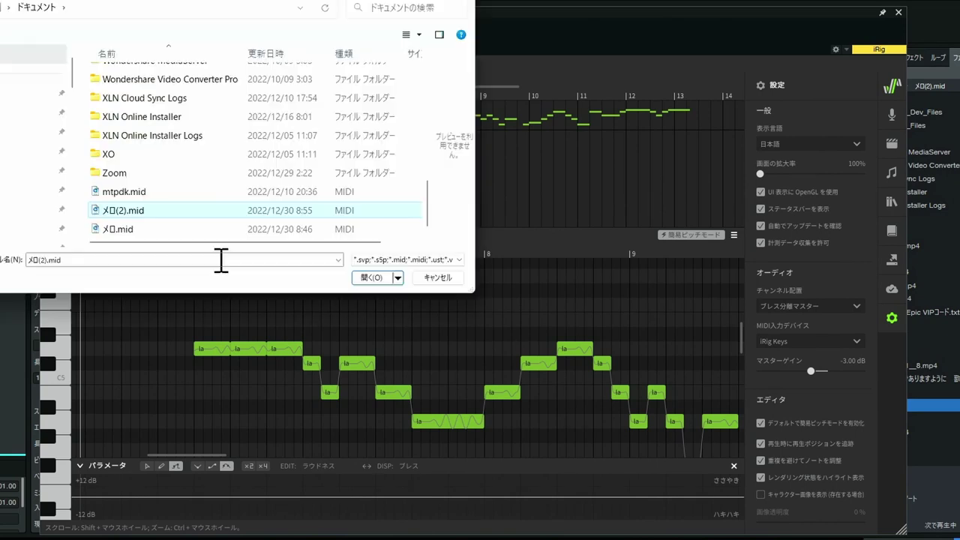
left_click(373, 279)
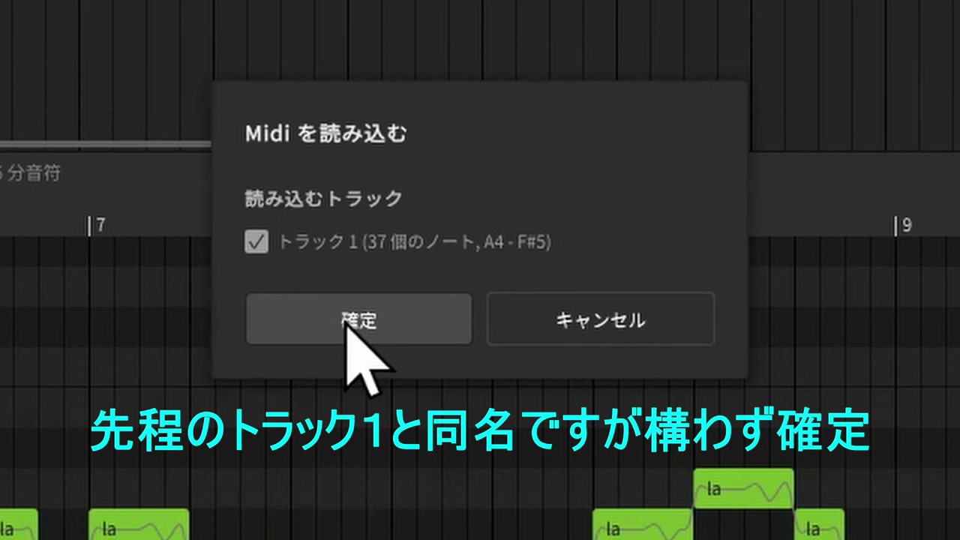
left_click(318, 327)
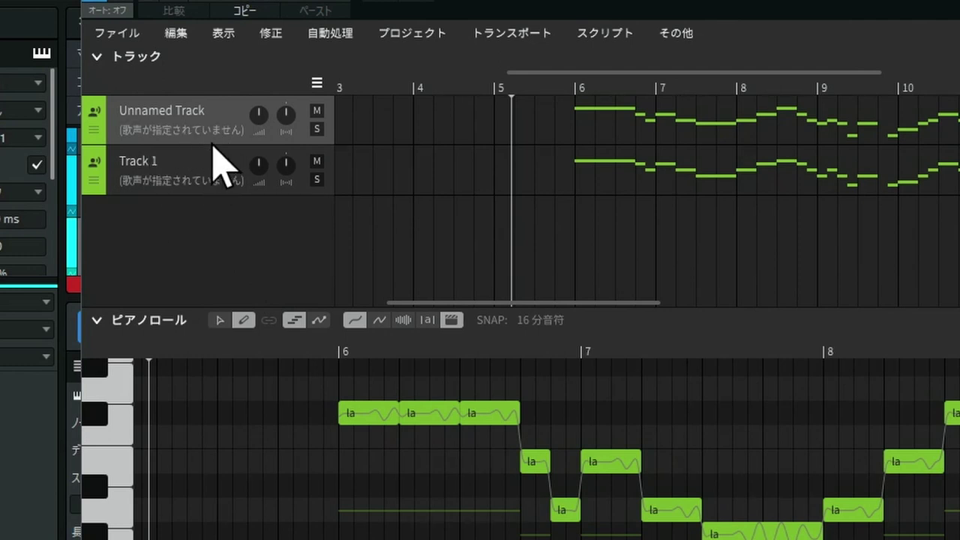
Compare the two imported tracks, then rename Track 1 as mero and Unnamed Track as Hamo.
left_click(212, 129)
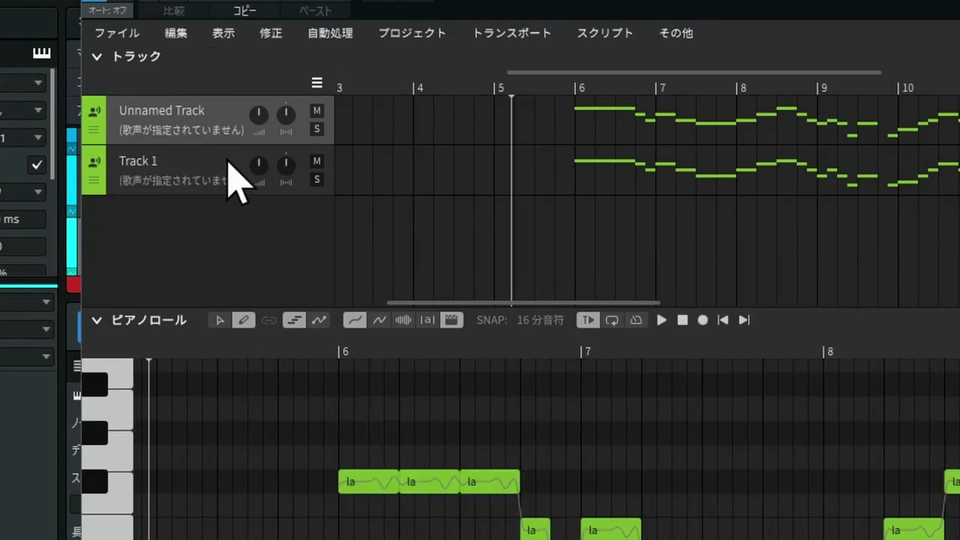
left_click(230, 170)
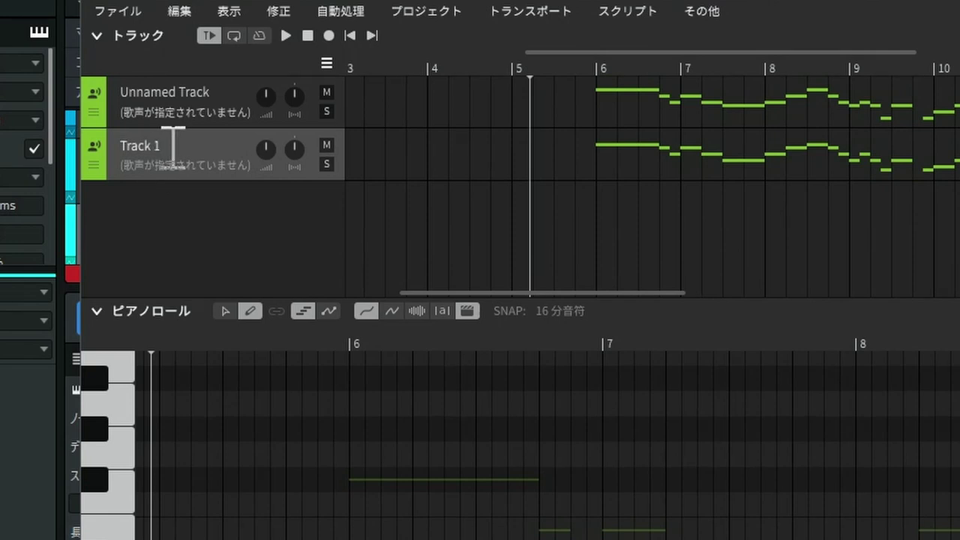
type("melo")
left_click(146, 90)
double_click(146, 90)
type("Hamo")
key("Return")
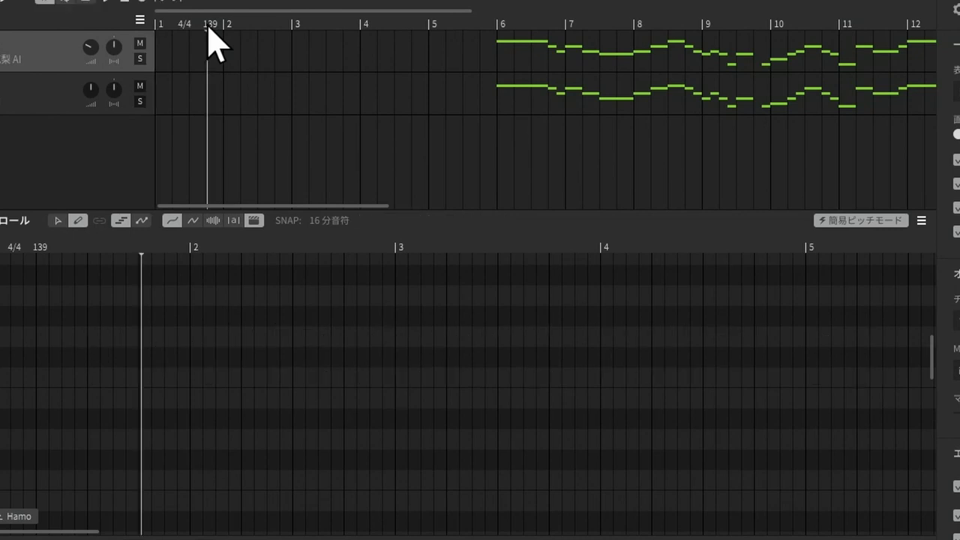
Open the tempo marker in bar 1 for editing and accept 139 BPM.
double_click(209, 27)
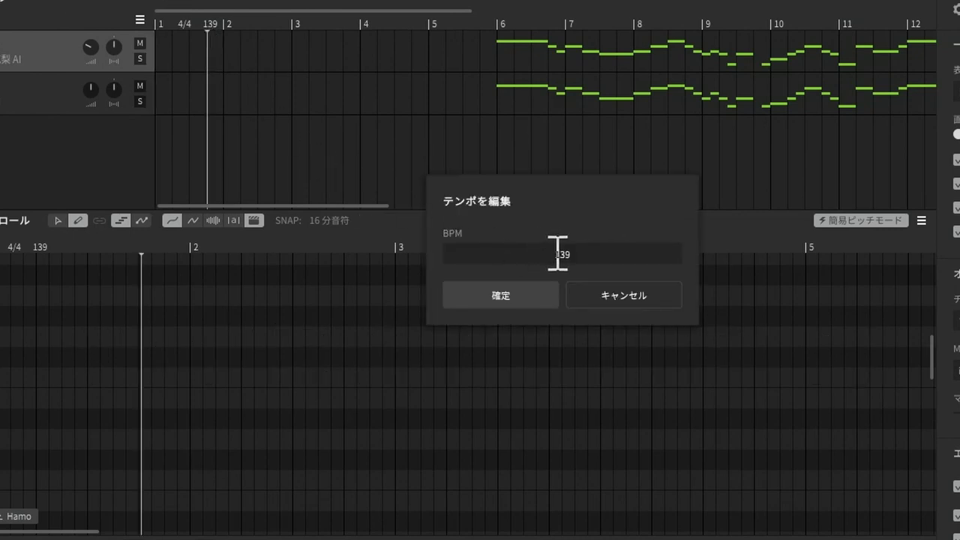
left_click(535, 256)
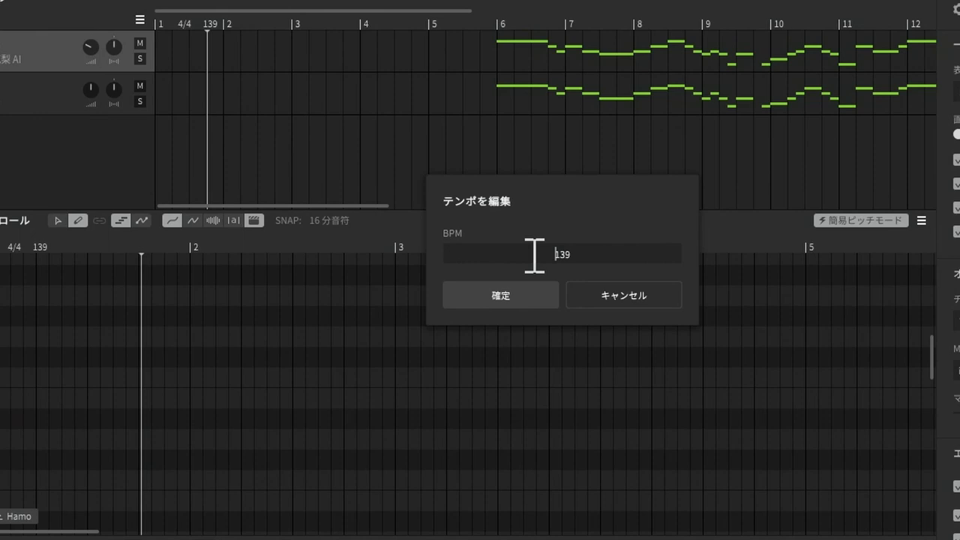
left_click(516, 301)
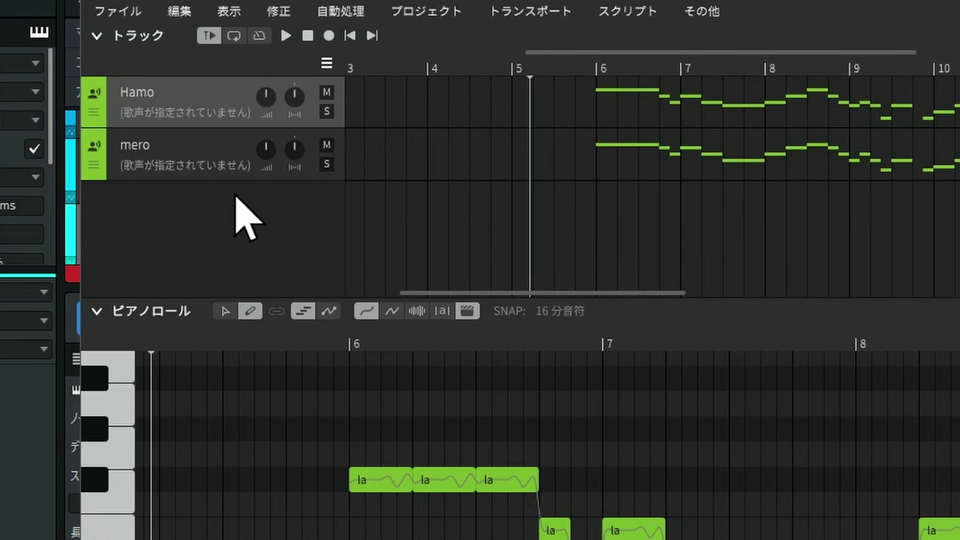
Assign the Ryo AI voice to the mero track and the 夏色花梨 AI voice to the Hamo track.
left_click(222, 175)
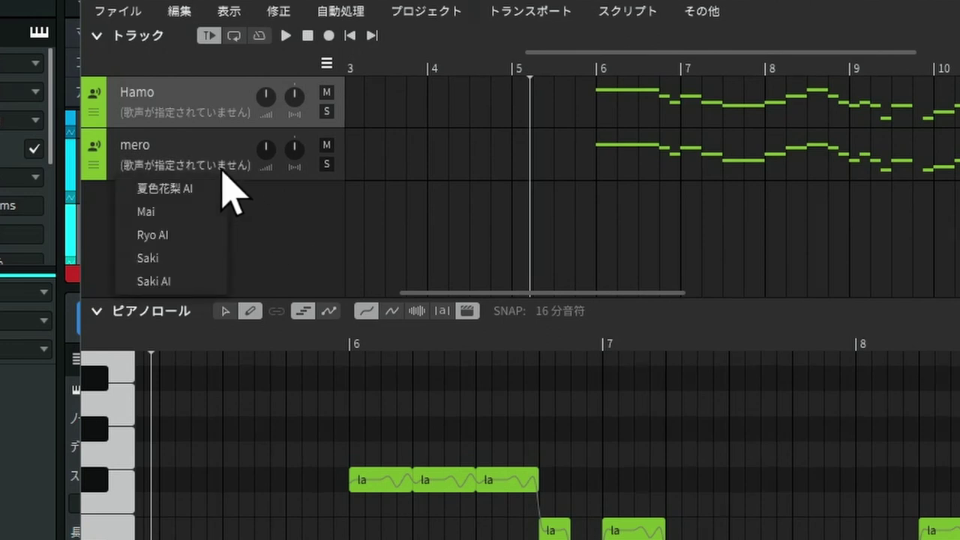
left_click(163, 234)
left_click(193, 113)
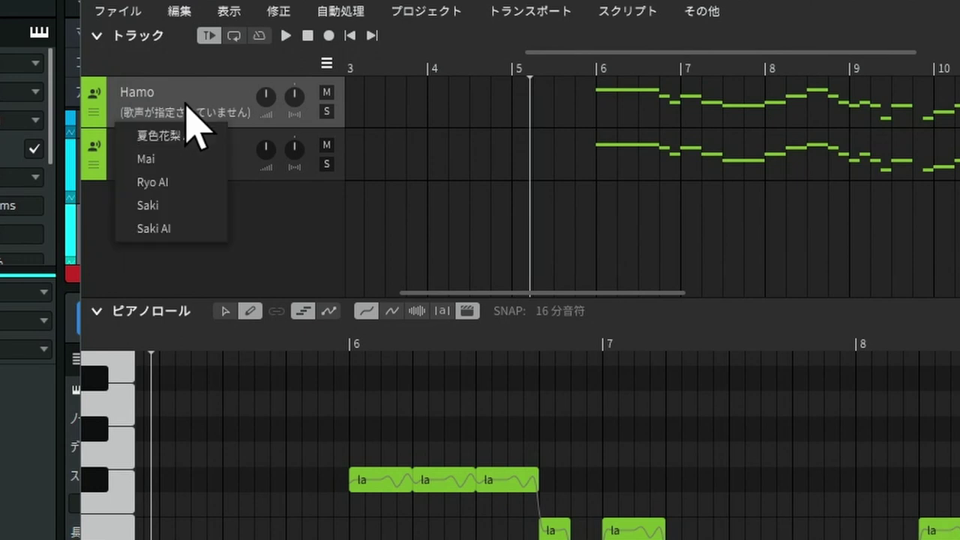
left_click(176, 138)
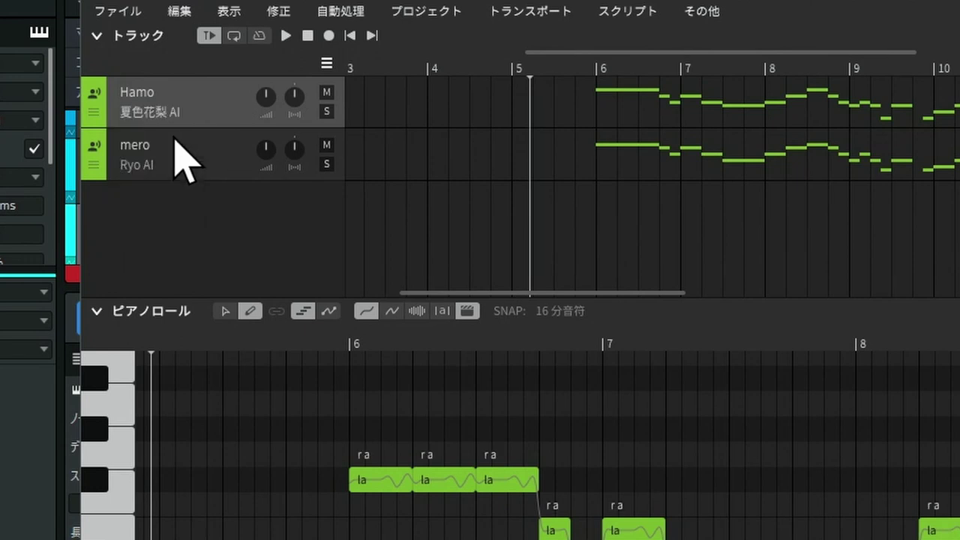
Play both vocal tracks together from bar 5 and stop the playback after listening.
left_click(516, 75)
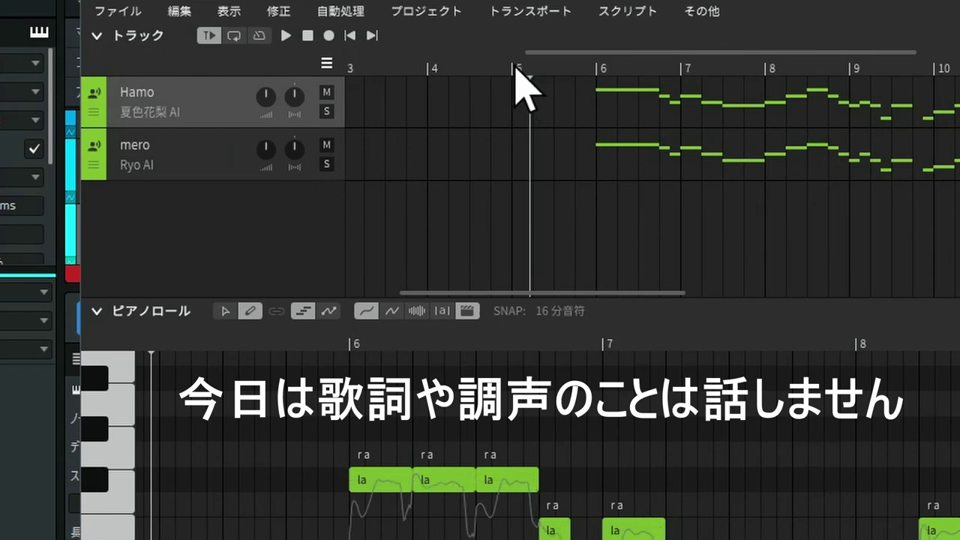
left_click(285, 37)
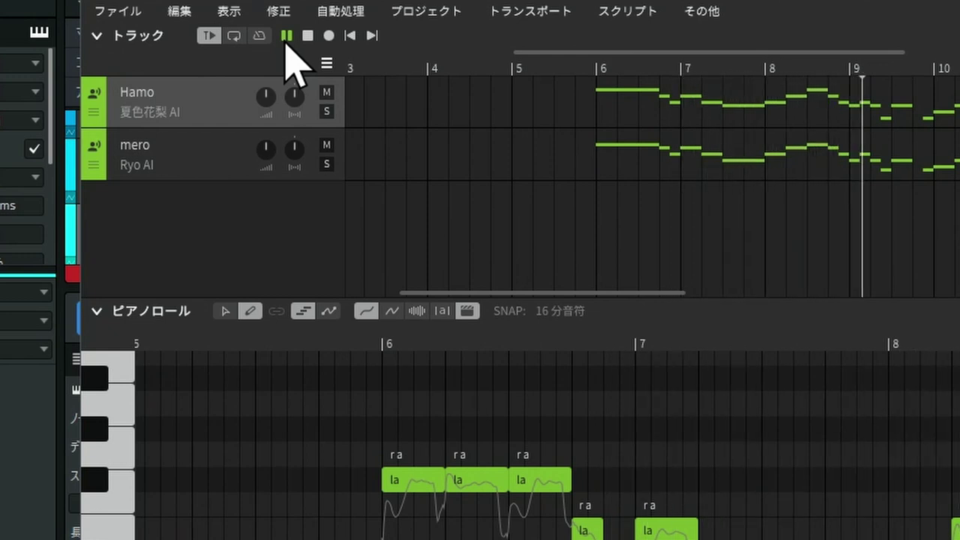
left_click(286, 43)
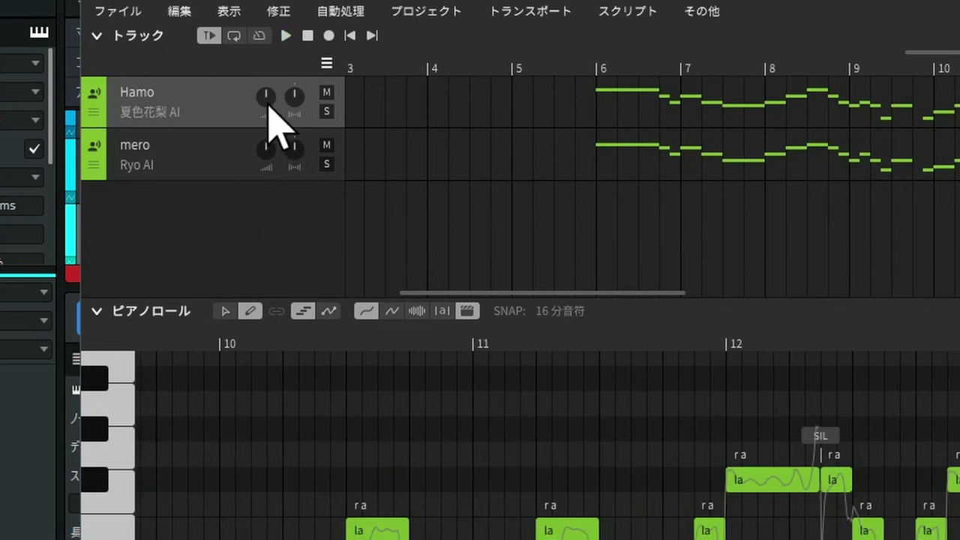
Lower the Hamo track's volume and play both tracks from just before bar 6 to check the balance.
left_click_drag(267, 96, 261, 124)
left_click(585, 65)
left_click(286, 35)
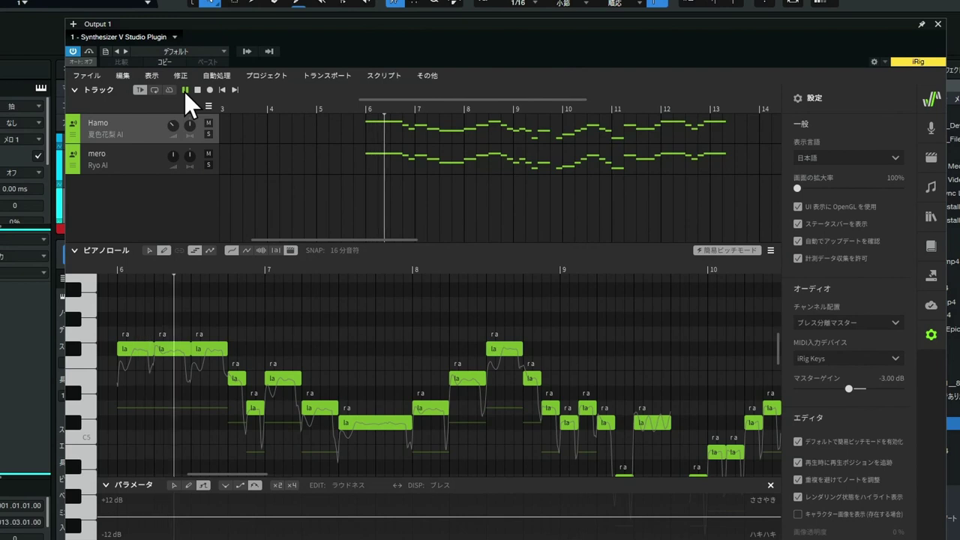
mouse_move(175, 128)
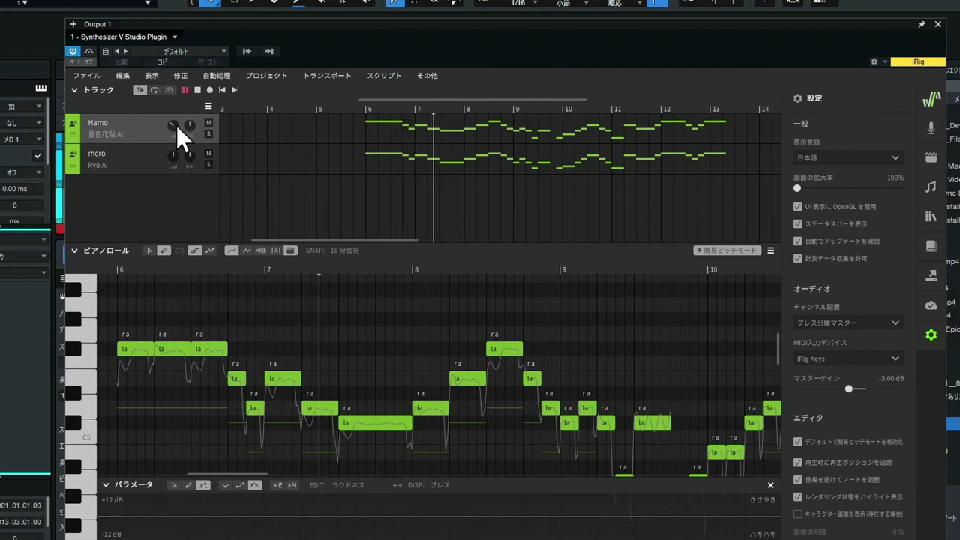